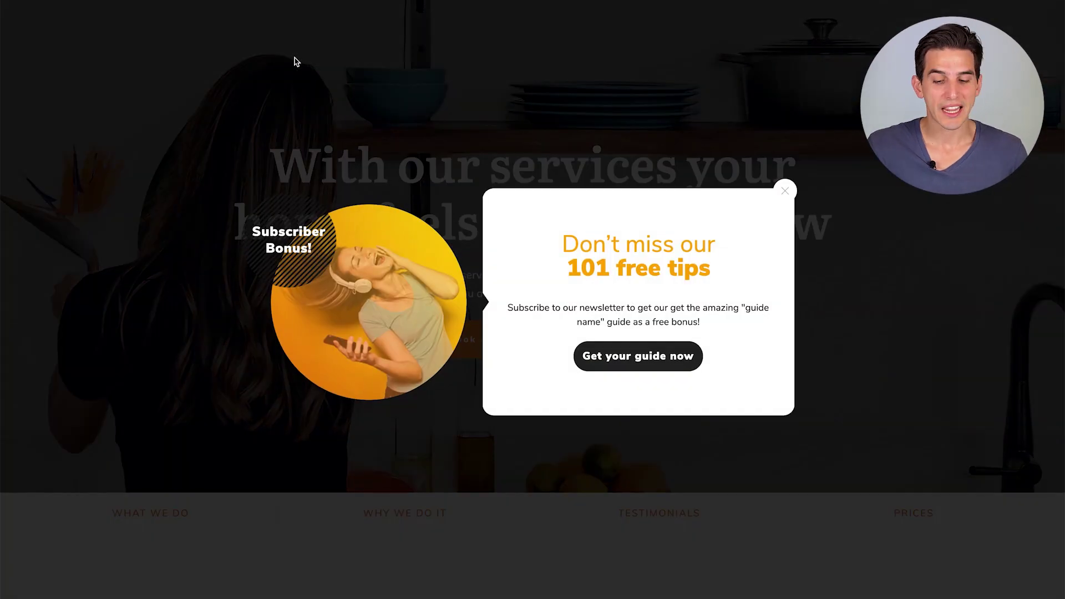
# Advance the lightbox popup to its email signup step and scroll through the ribbon demo page
pyautogui.click(630, 358)
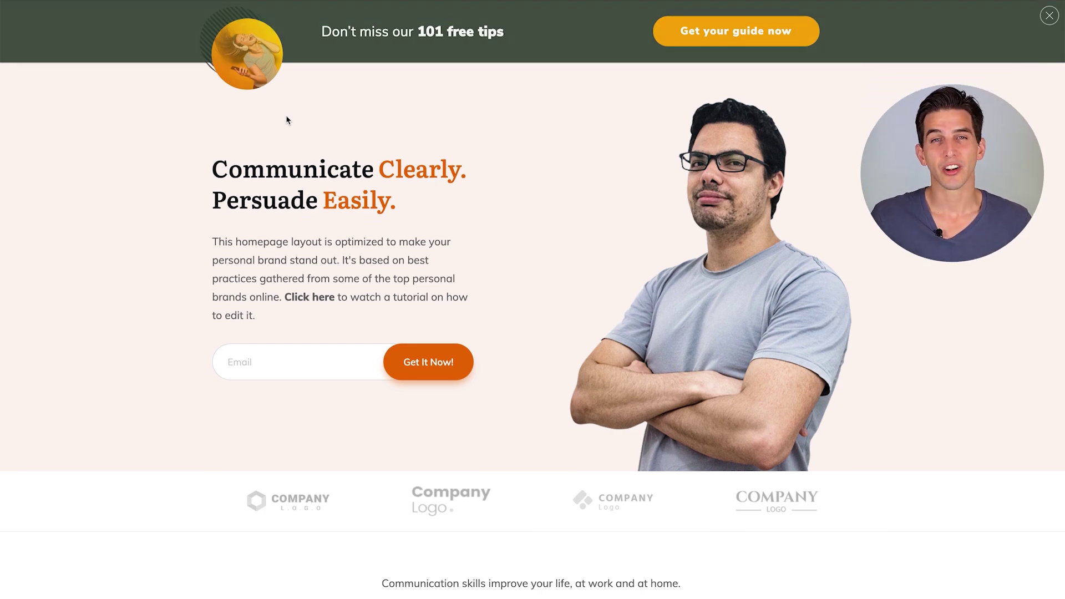
pyautogui.scroll(-1, 286, 120)
pyautogui.scroll(-15, 286, 119)
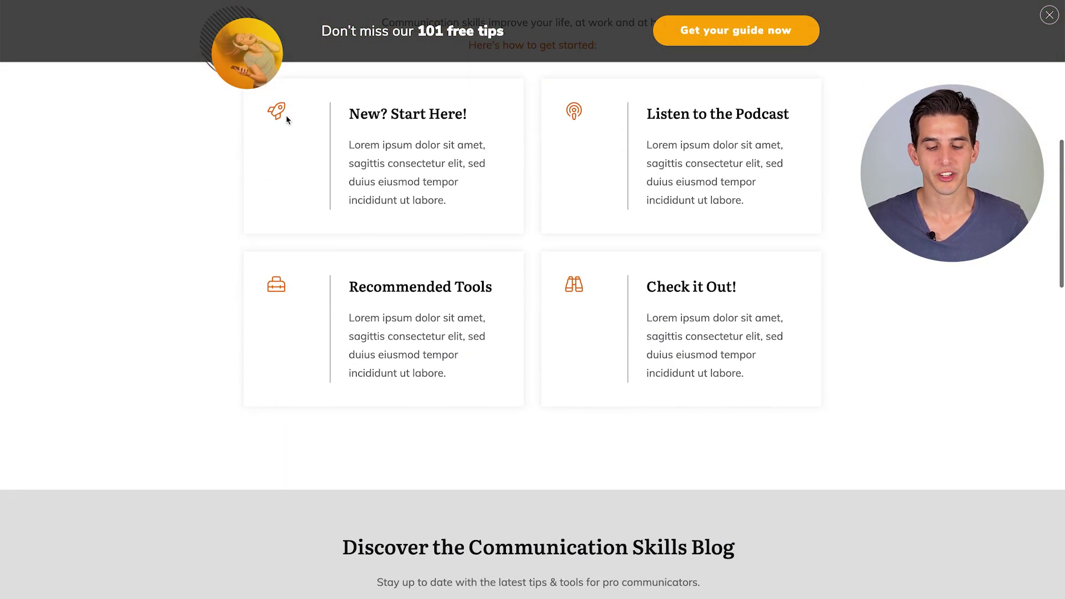
pyautogui.scroll(-3, 287, 120)
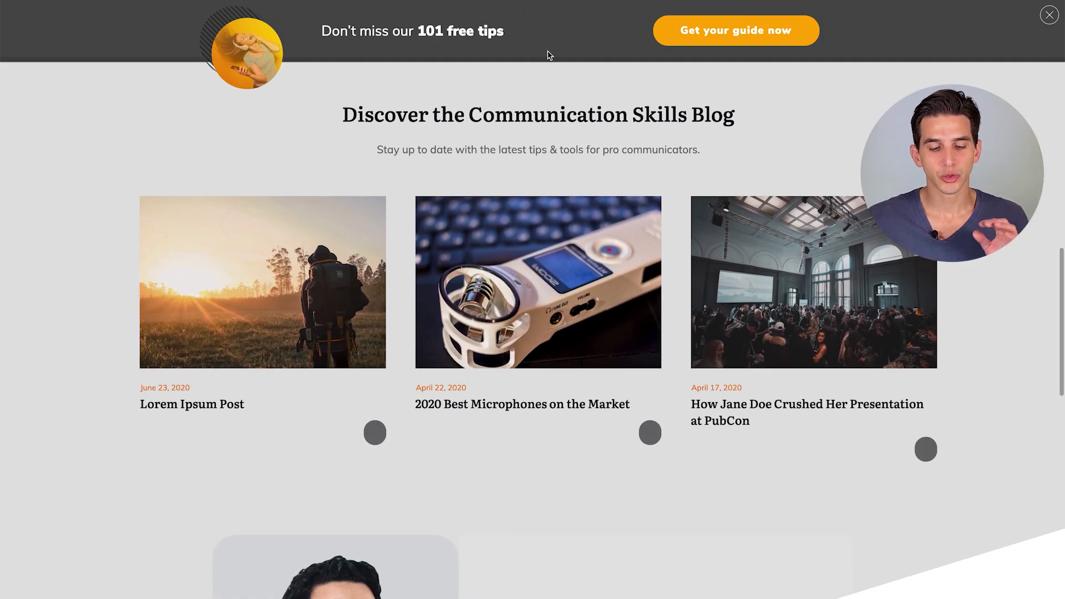
# Collapse the 101 free tips slide-in into a small teaser and continue to the Minimalist Method page
pyautogui.click(688, 31)
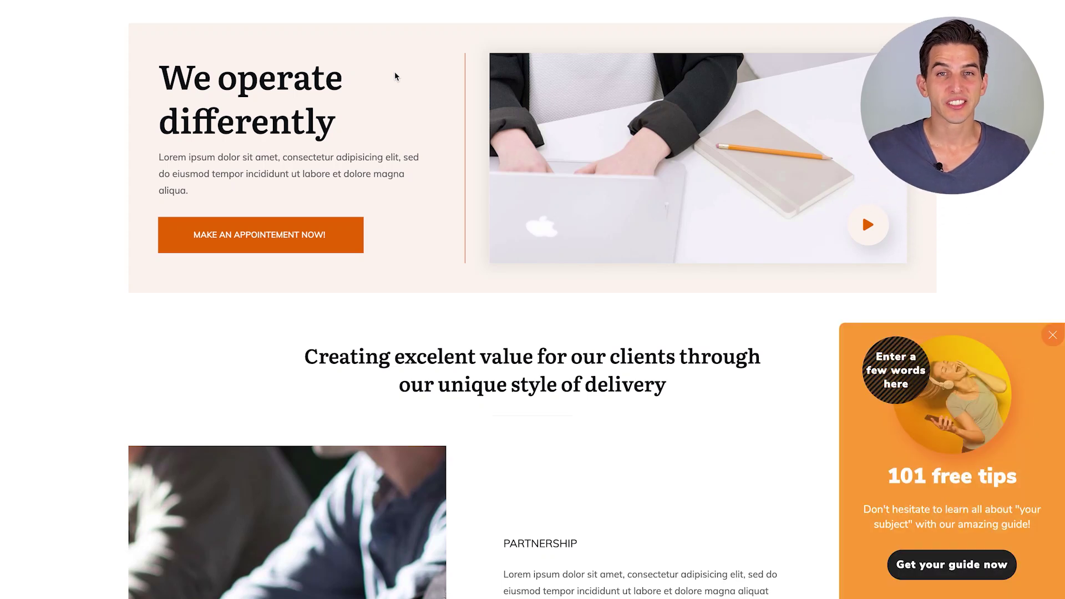
pyautogui.scroll(-2, 394, 71)
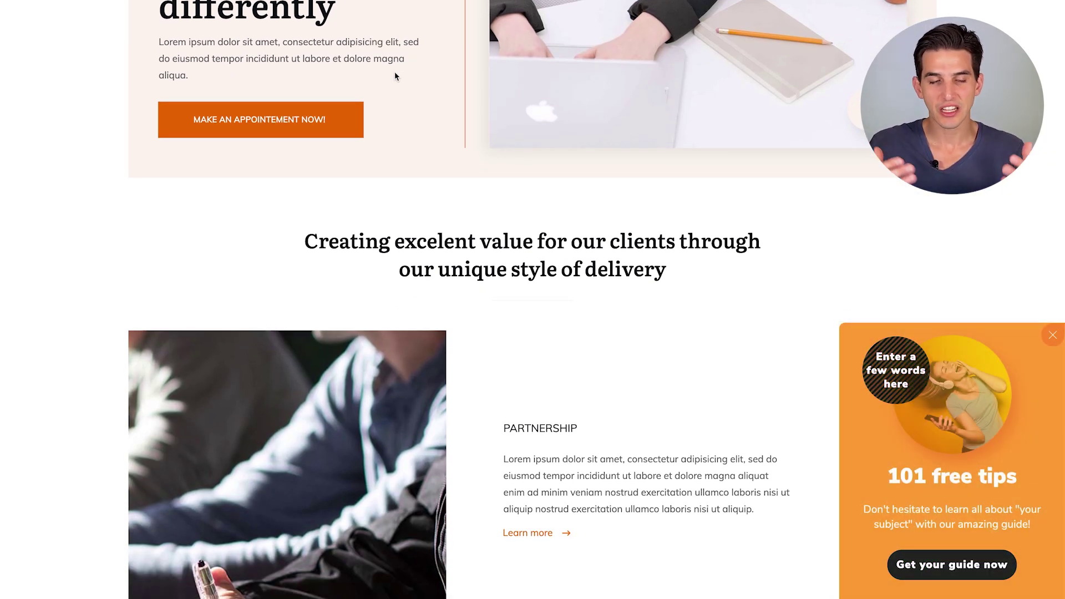
pyautogui.scroll(-3, 477, 197)
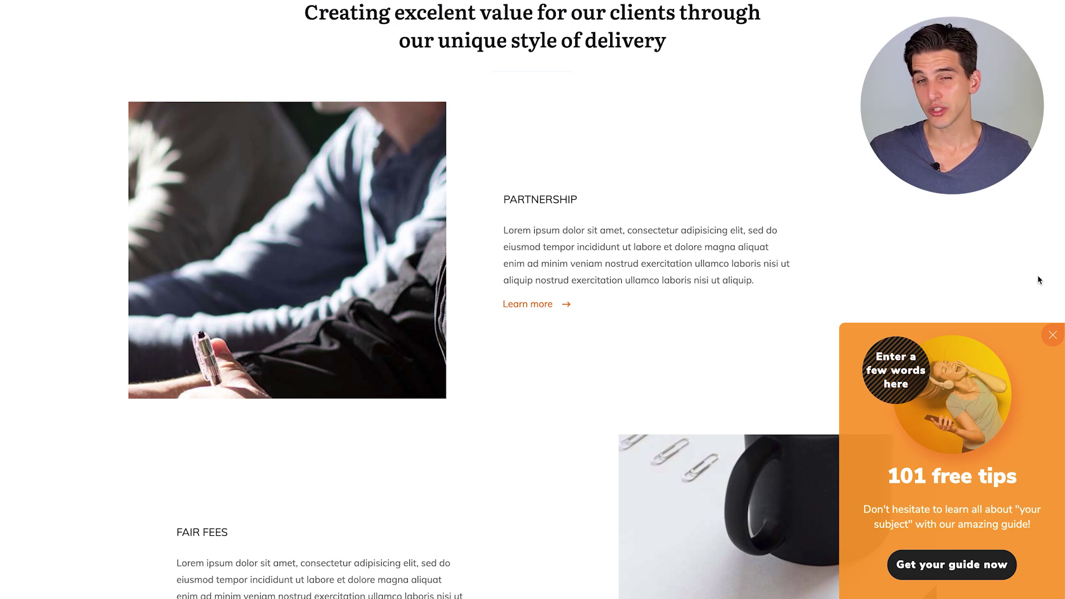
pyautogui.click(1048, 334)
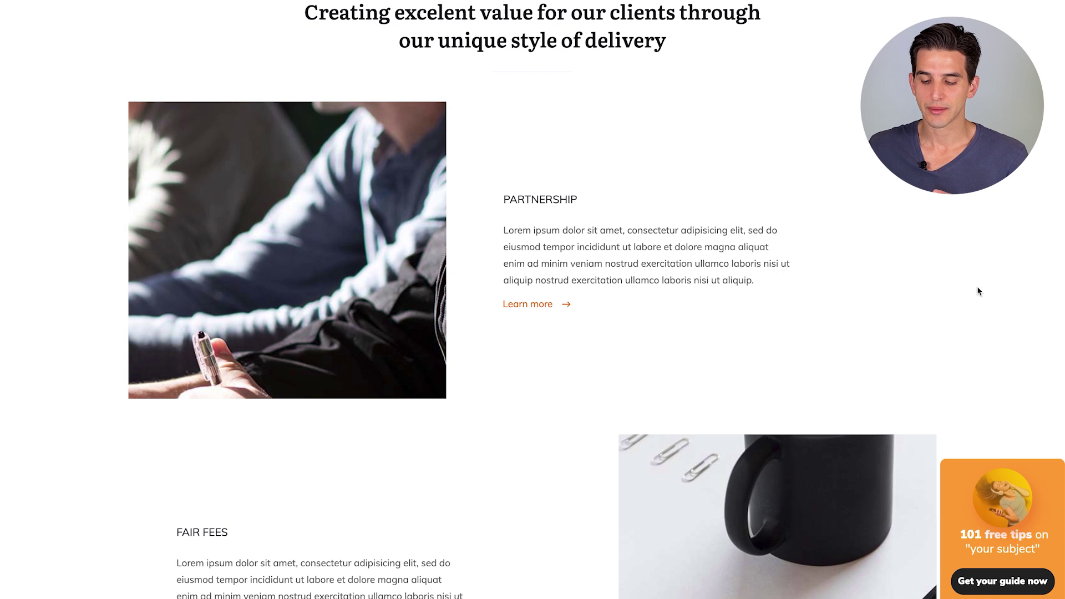
pyautogui.scroll(-5, 979, 291)
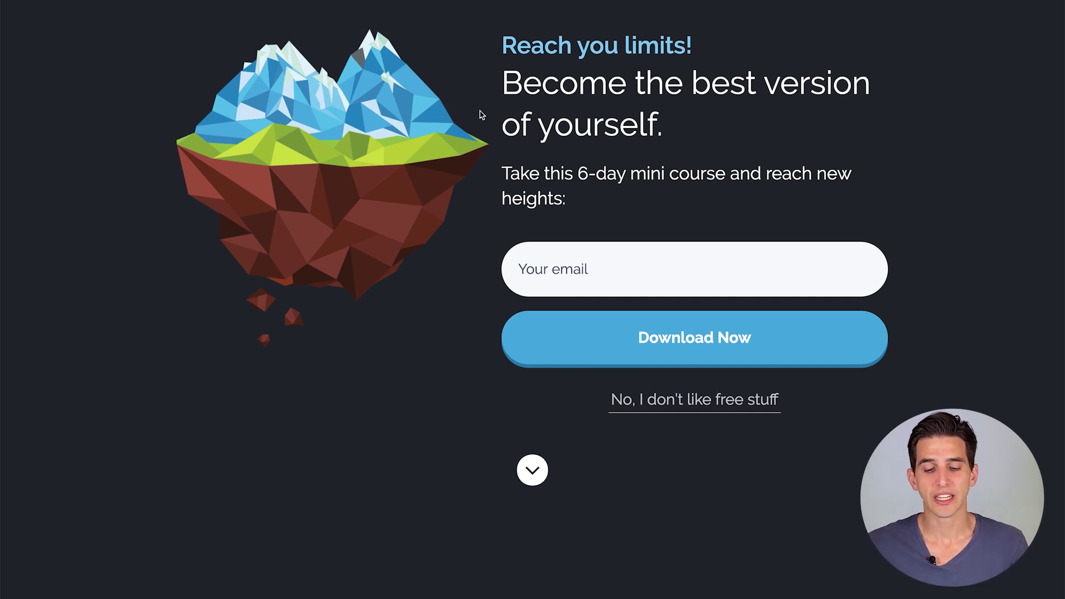
# Scroll past the full-screen 6-day mini course opt-in down to the blog article
pyautogui.scroll(-10, 481, 114)
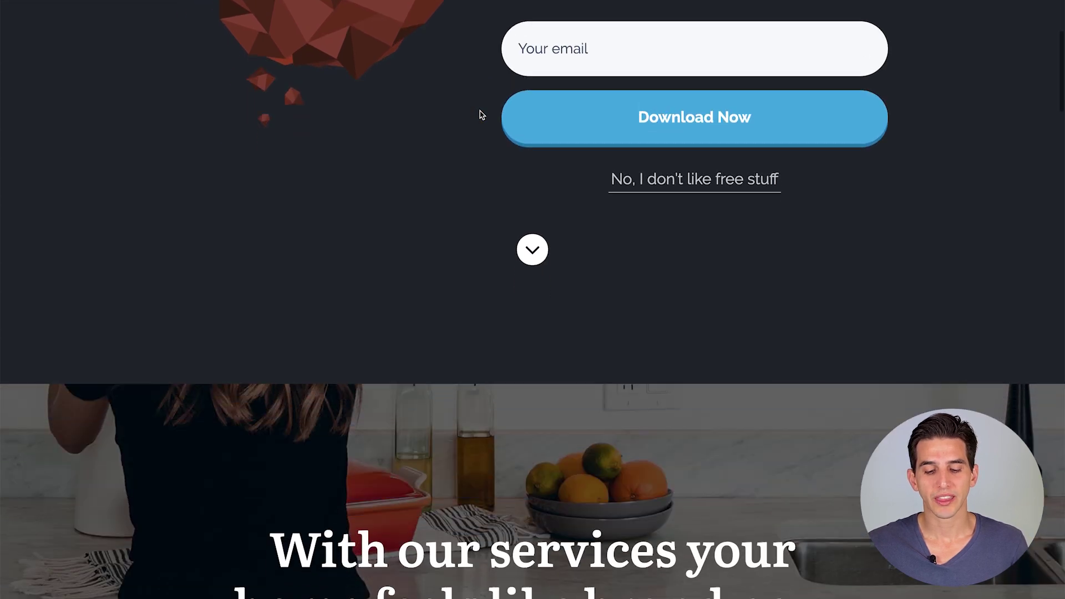
pyautogui.scroll(-5, 481, 115)
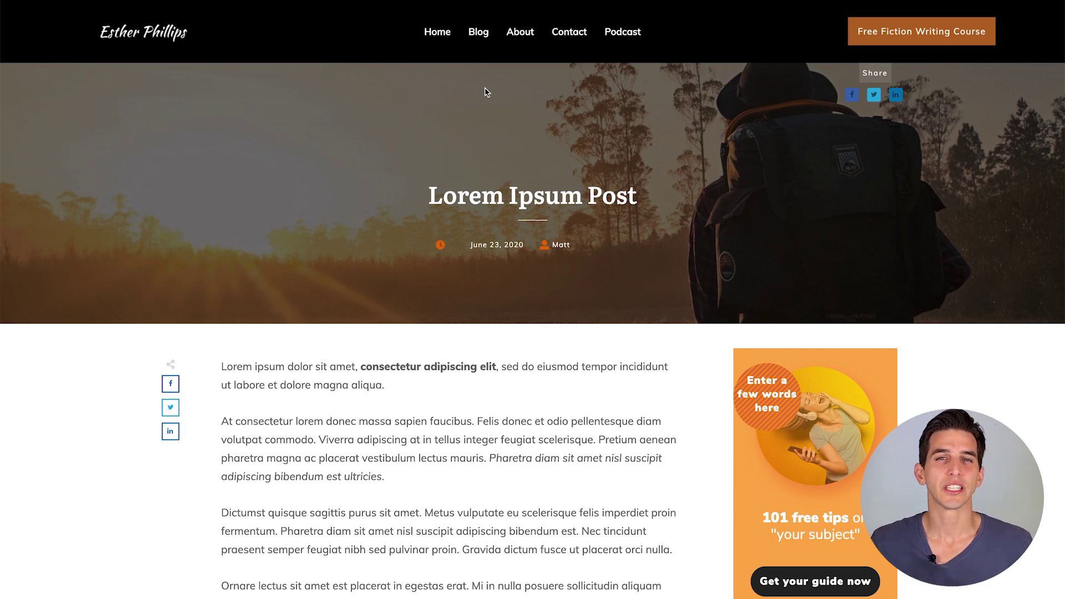
# Reveal the email form inside the in-content 'Get it Now!' banner
pyautogui.scroll(-3, 635, 219)
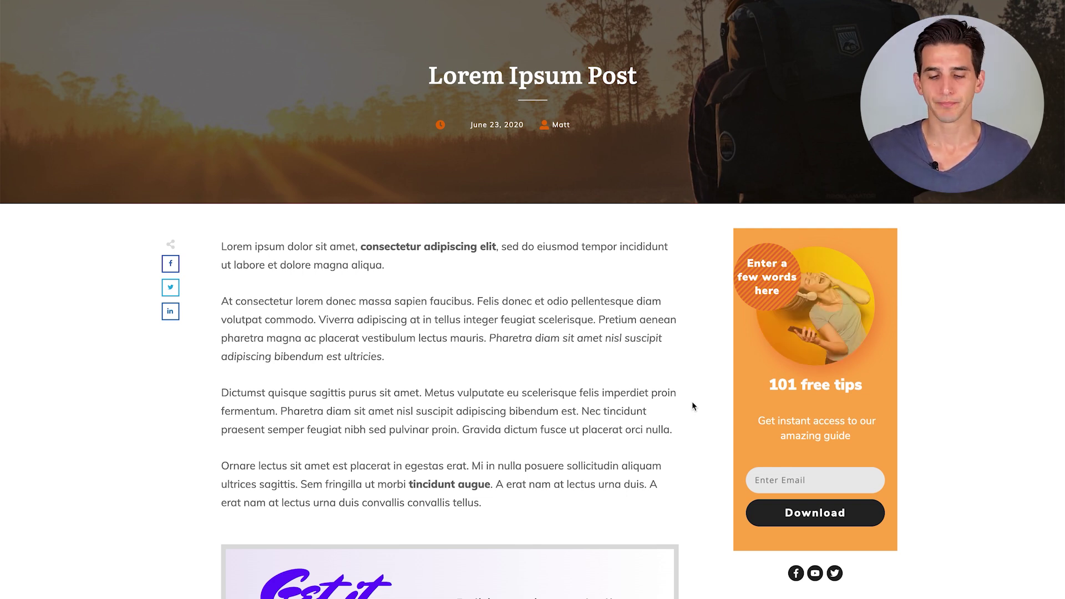
pyautogui.scroll(-7, 691, 401)
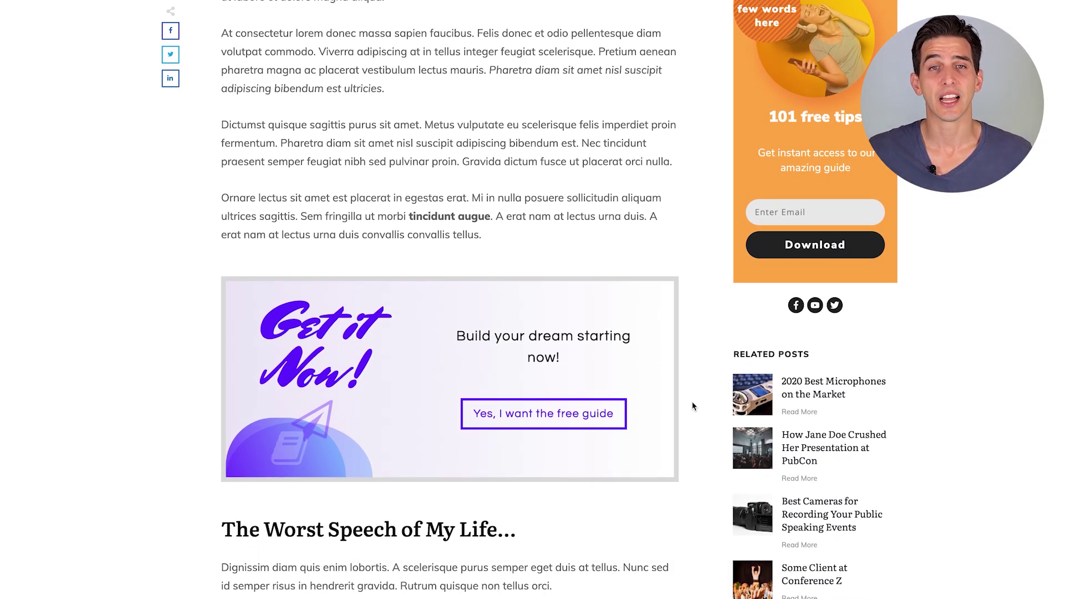
pyautogui.scroll(-1, 691, 401)
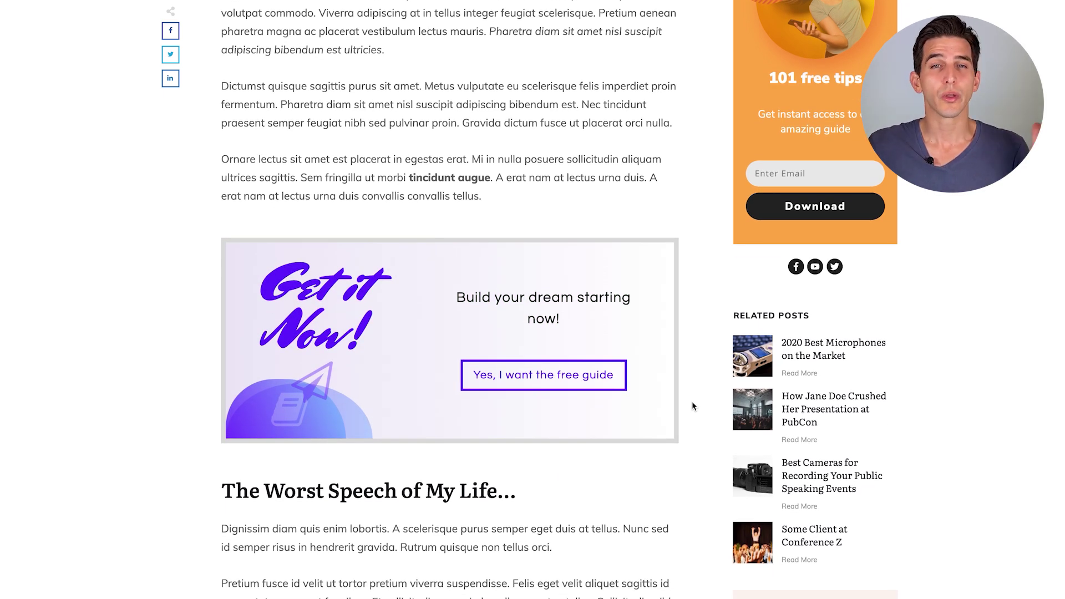
pyautogui.click(551, 383)
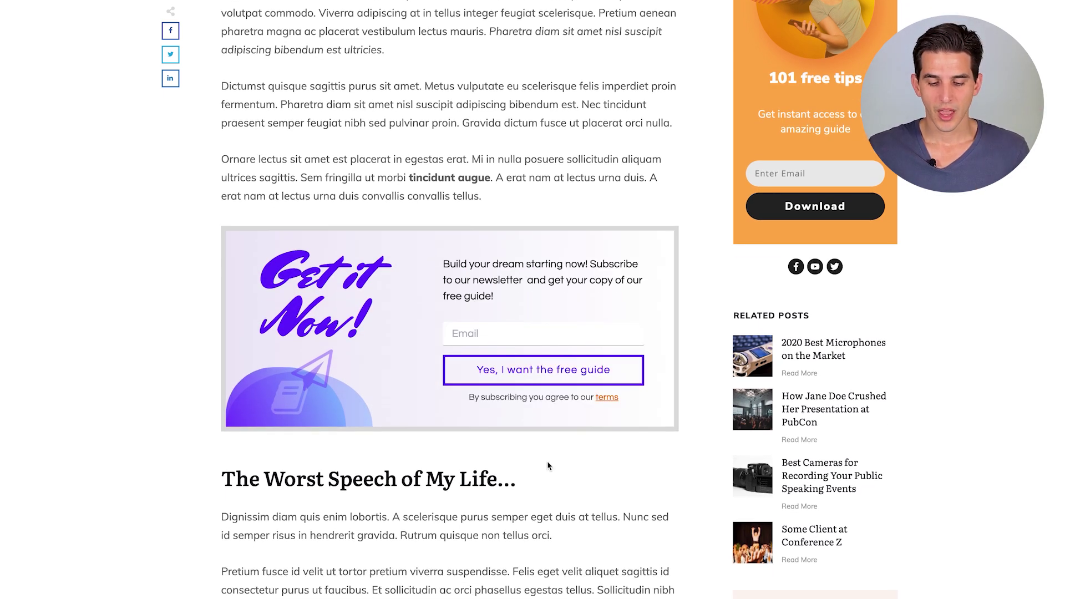
# Open the 'Reach your true potential' email lightbox from the GET YOUR FREE GUIDE banner
pyautogui.scroll(-15, 547, 461)
pyautogui.scroll(-20, 547, 464)
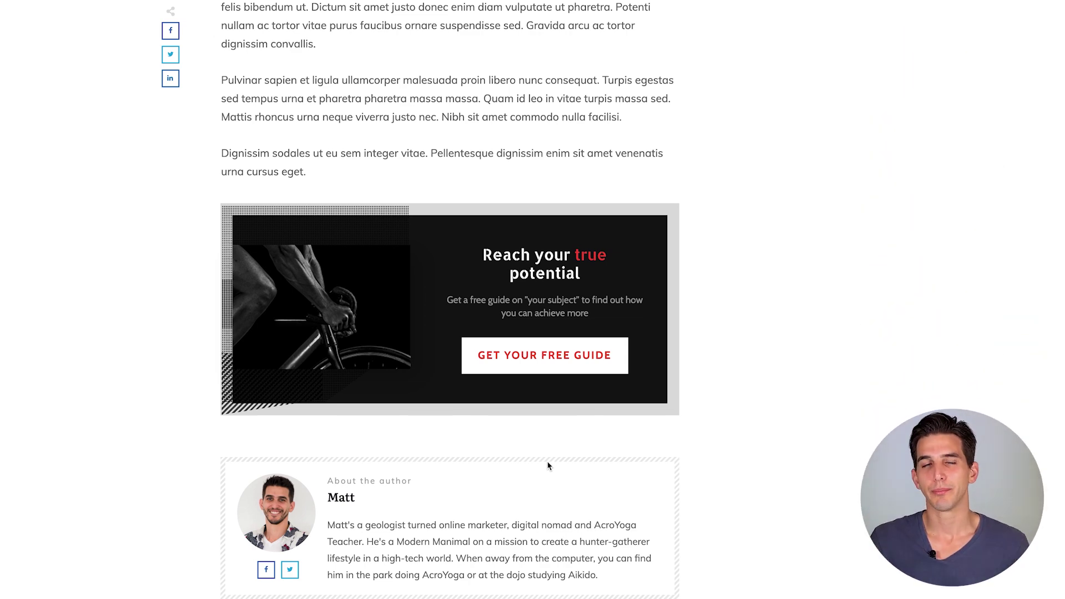
pyautogui.click(539, 367)
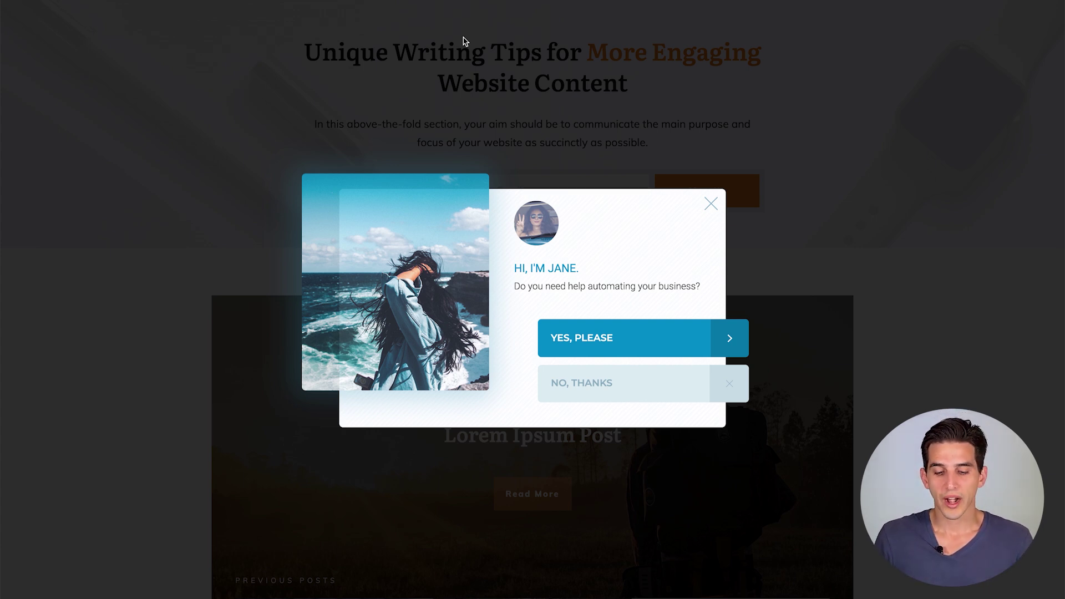
# Accept YES, PLEASE on the yes/no popup, then advance the free-guide demo to its email step
pyautogui.click(575, 336)
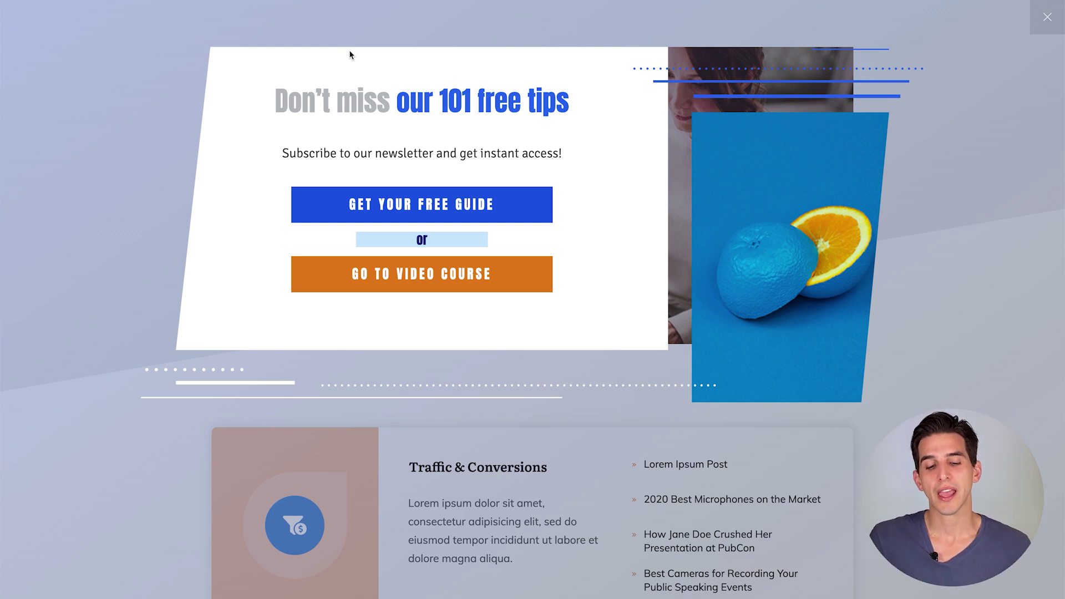
pyautogui.click(364, 208)
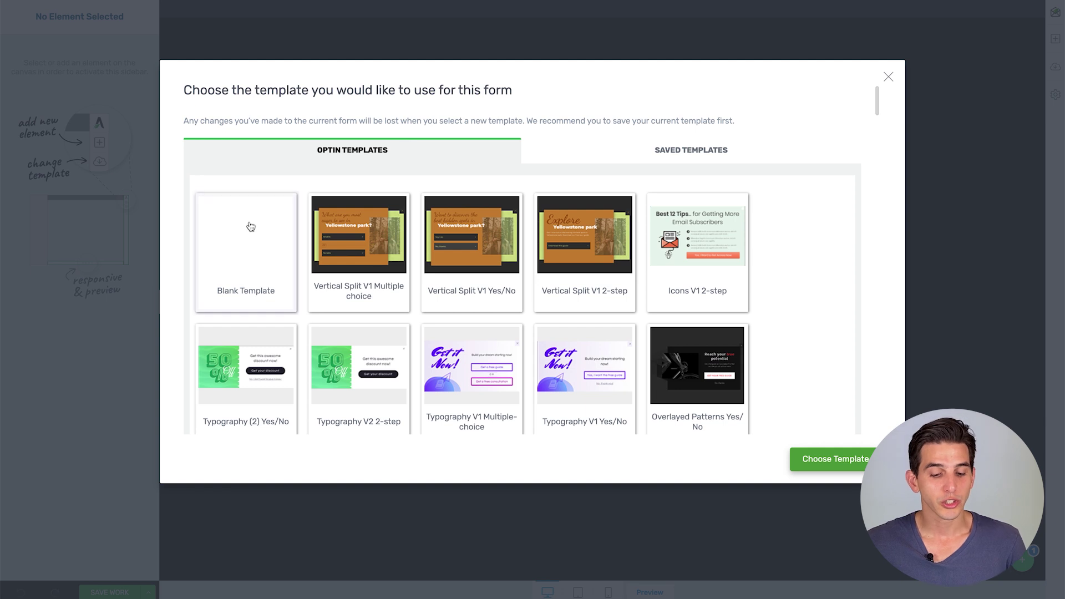
# Apply the Round image 2-step template from the opt-in template list
pyautogui.click(219, 248)
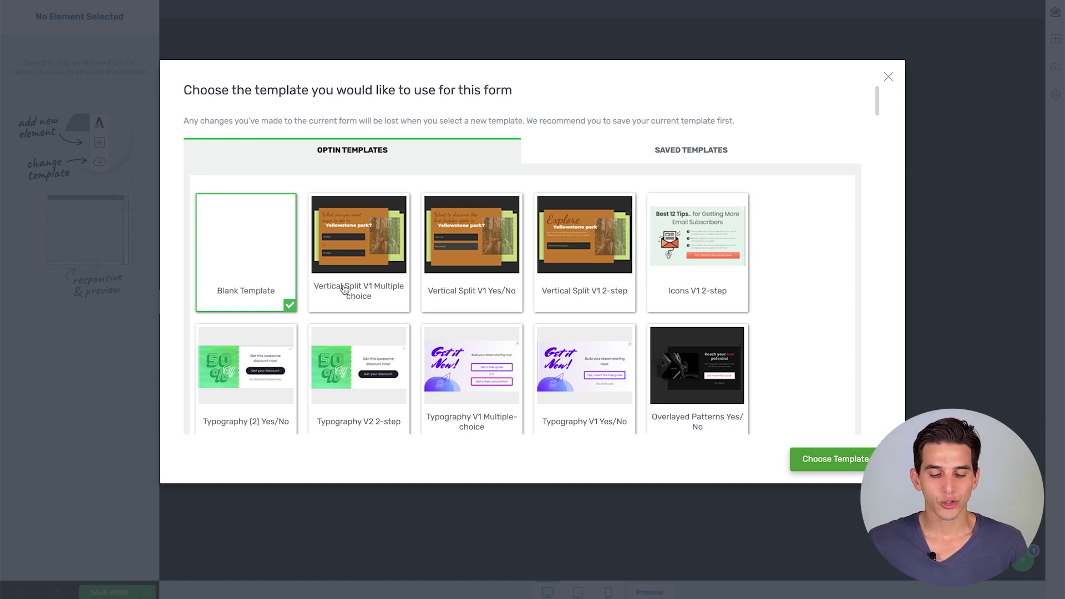
pyautogui.scroll(-5, 345, 290)
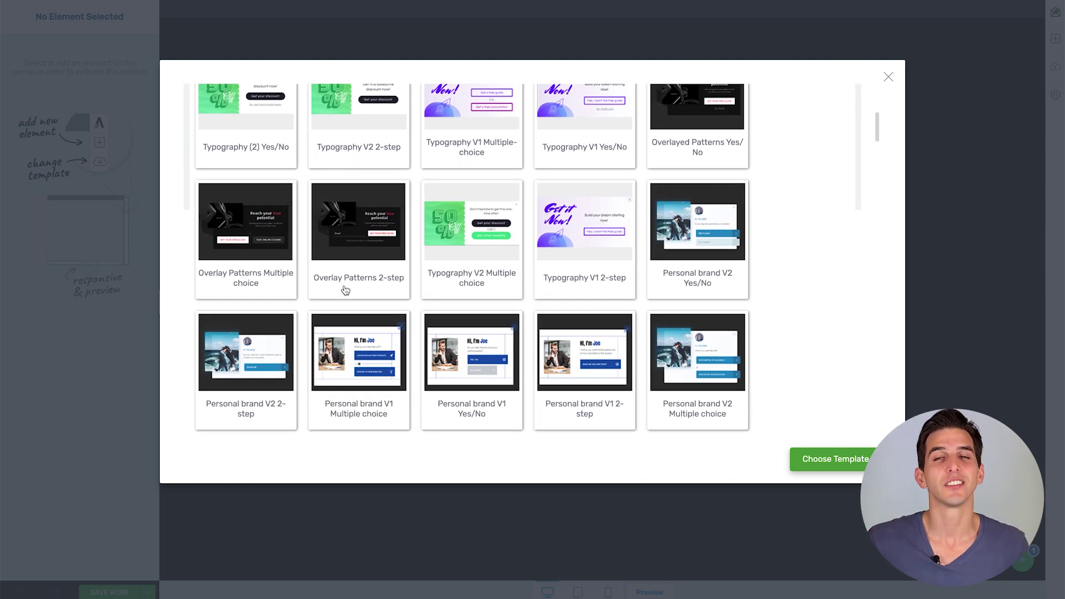
pyautogui.scroll(-8, 345, 290)
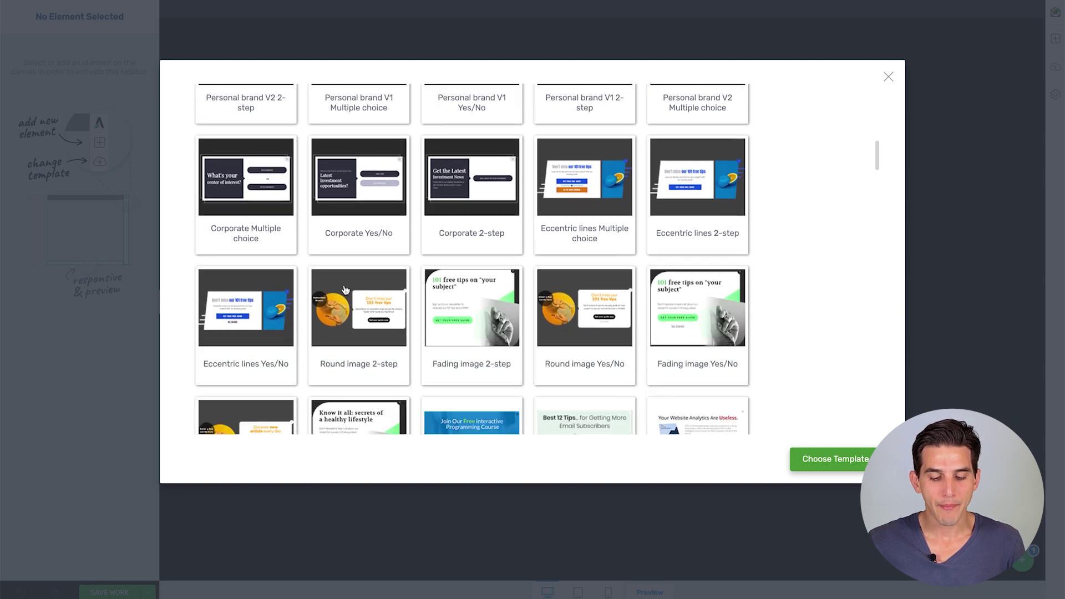
pyautogui.click(345, 262)
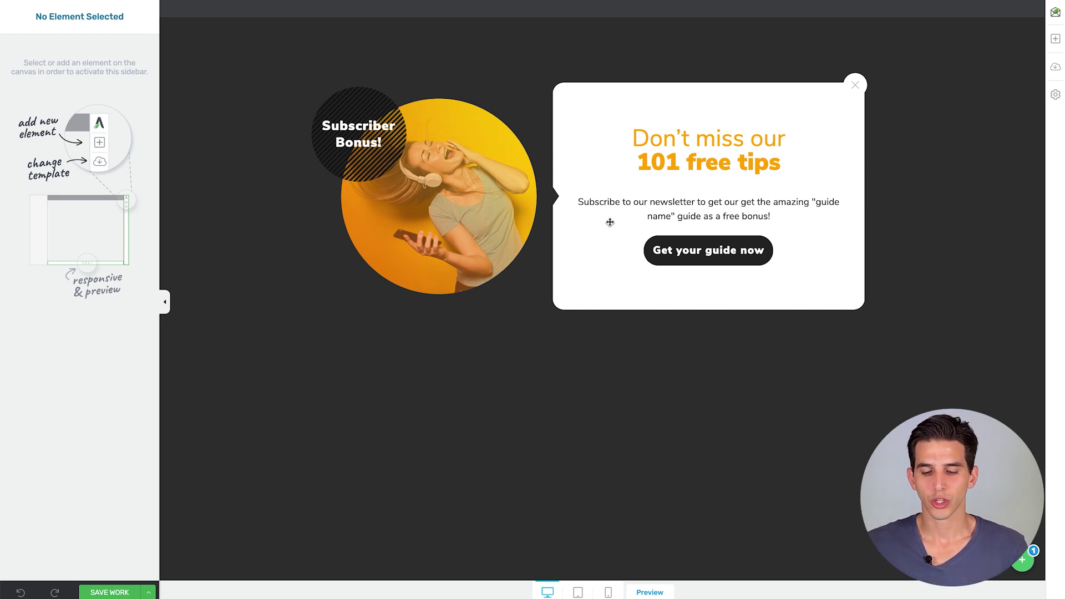
# Change the heading's 'Don't miss our' wording to 'Get My'
pyautogui.click(643, 137)
pyautogui.moveTo(642, 137); pyautogui.dragTo(789, 136)
pyautogui.write('Get My')
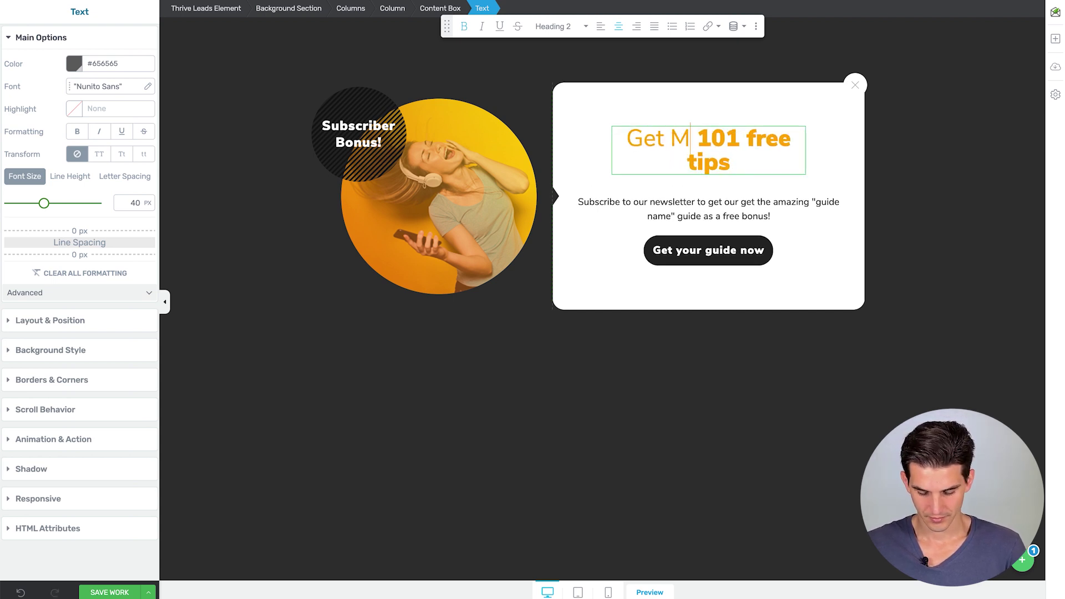
pyautogui.click(658, 218)
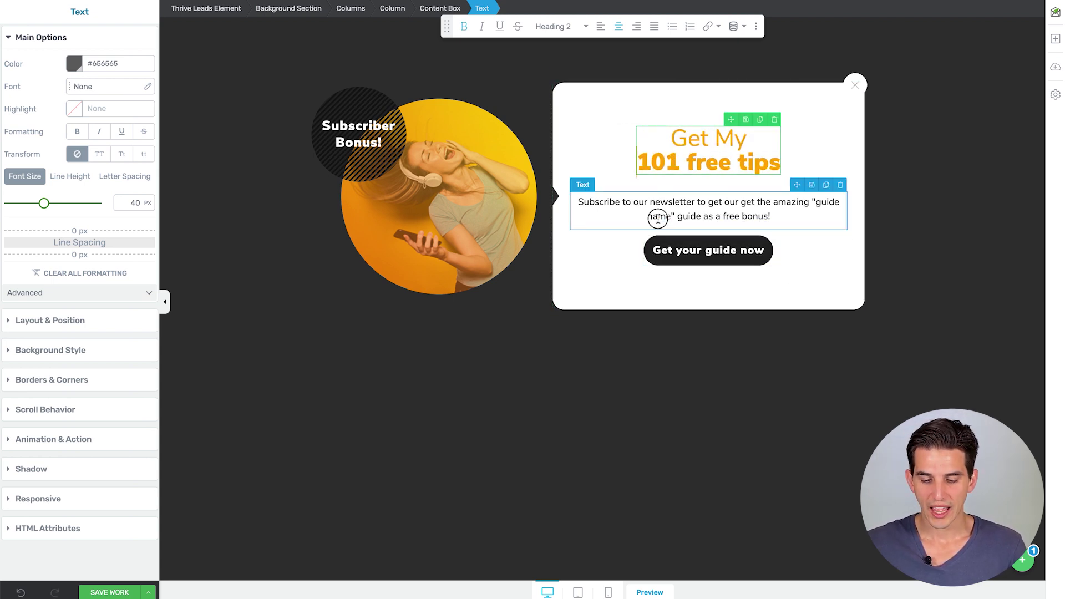
# Make the guide button orange using the saved colours
pyautogui.click(652, 248)
pyautogui.click(648, 250)
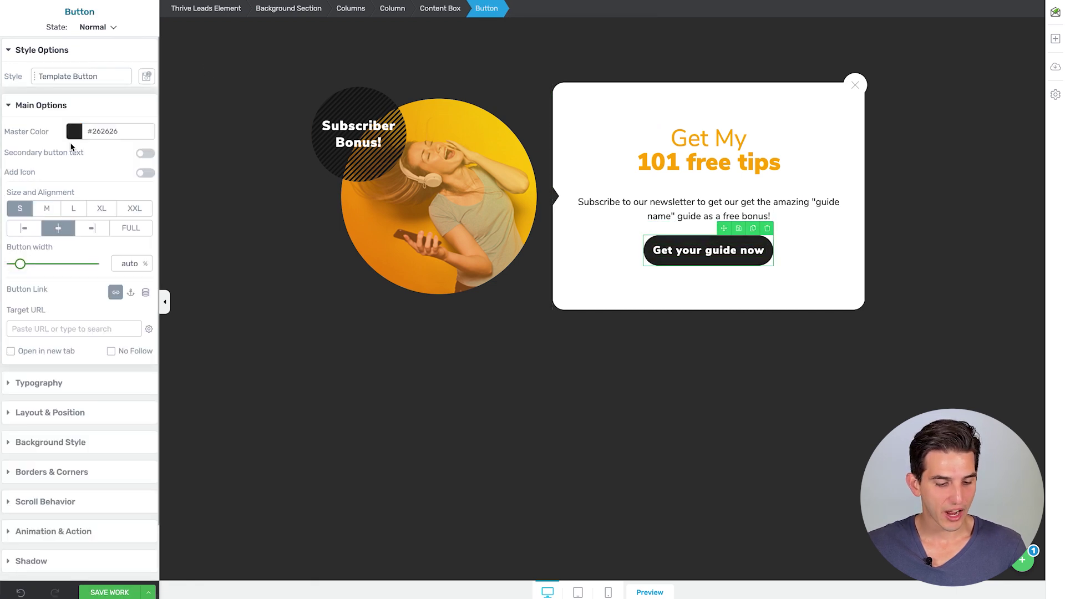
pyautogui.click(74, 131)
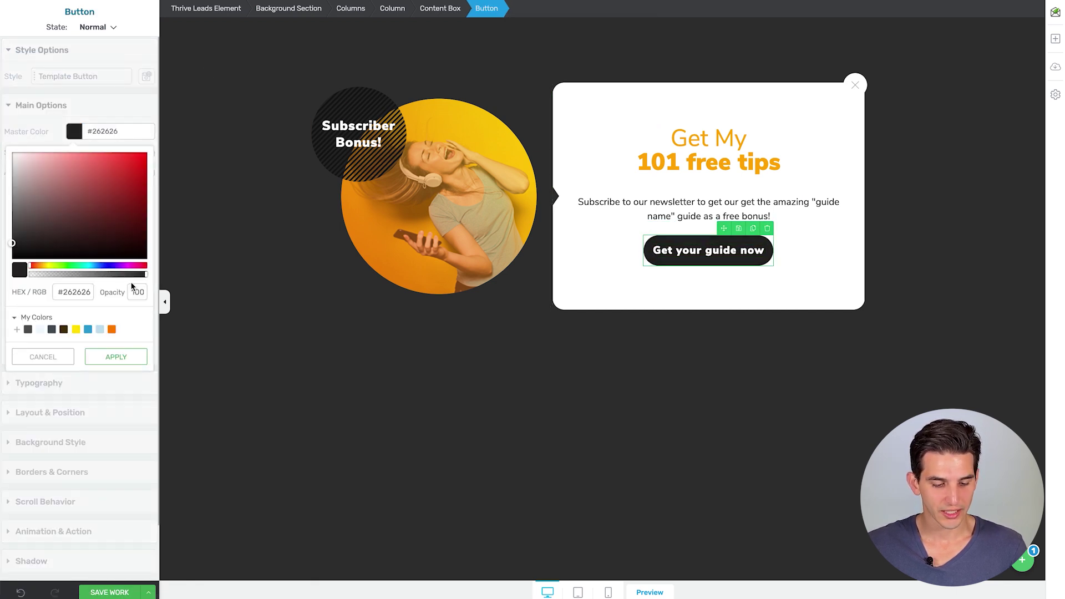
pyautogui.click(111, 329)
pyautogui.click(116, 356)
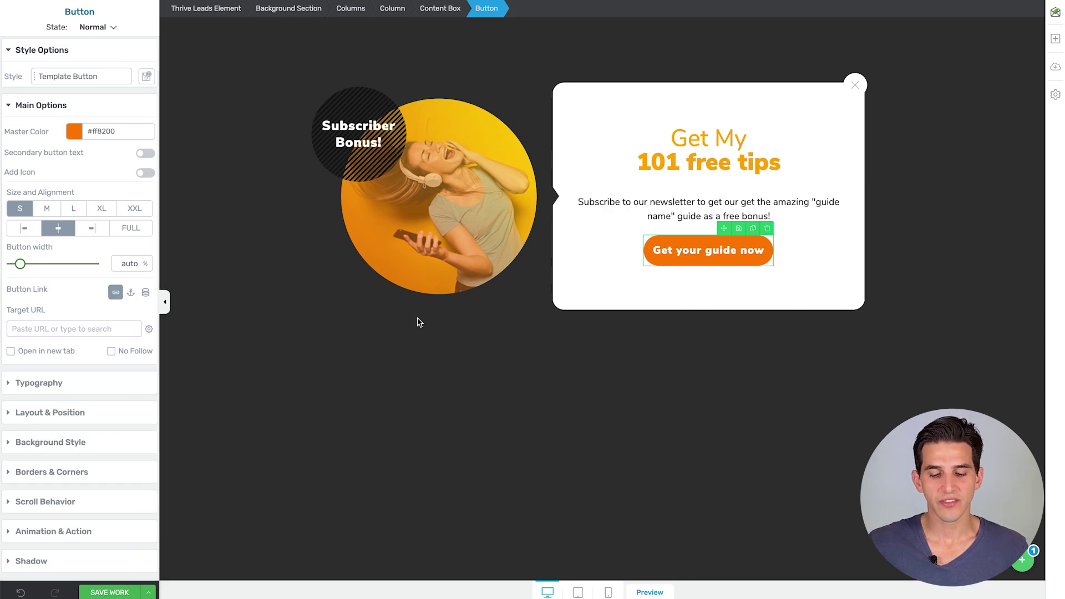
# Replace the content box image with the woman holding a flower bouquet photo
pyautogui.click(421, 277)
pyautogui.click(64, 271)
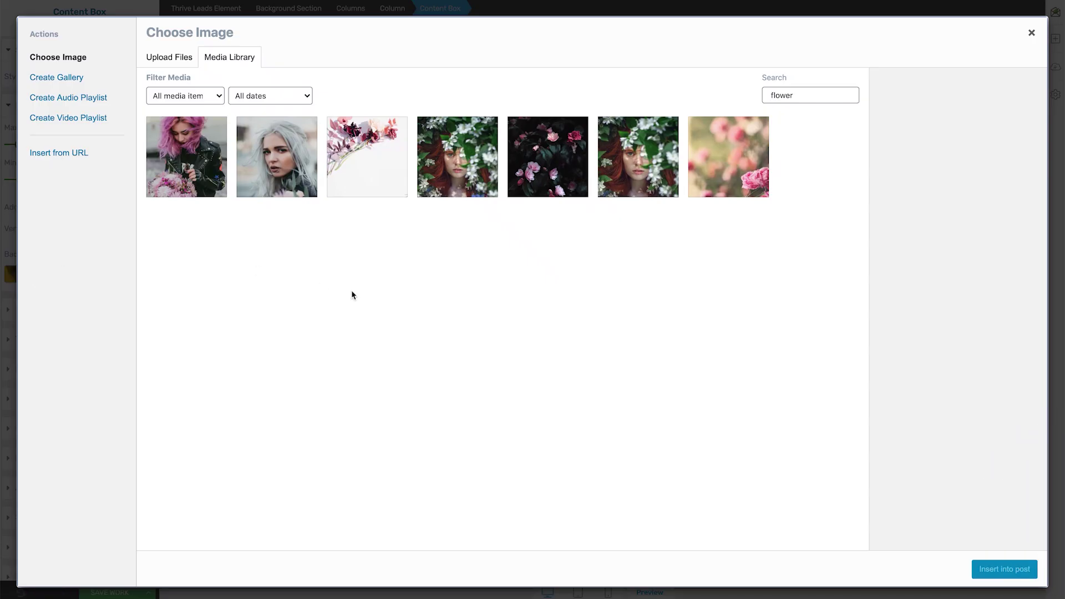
pyautogui.click(199, 172)
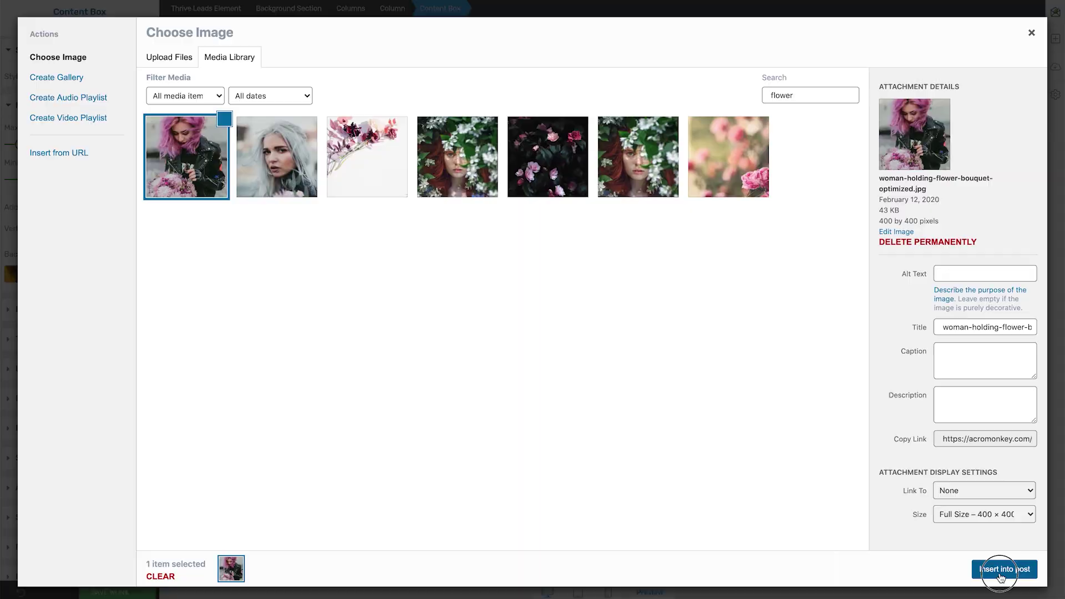
pyautogui.click(1003, 569)
pyautogui.click(660, 456)
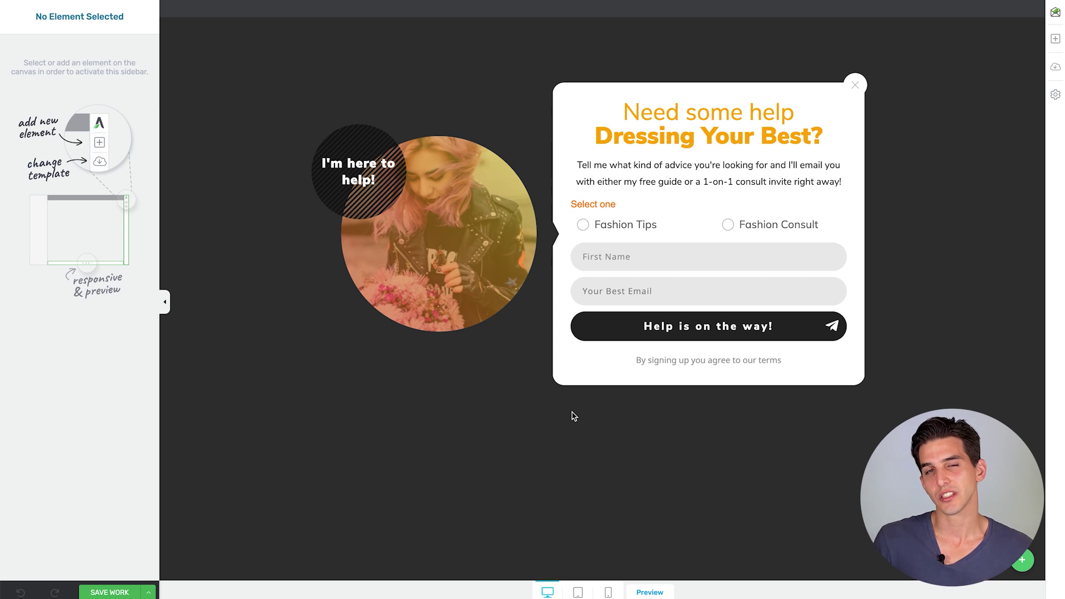
# Select the Lead Generation opt-in form block to inspect the popup design
pyautogui.click(600, 228)
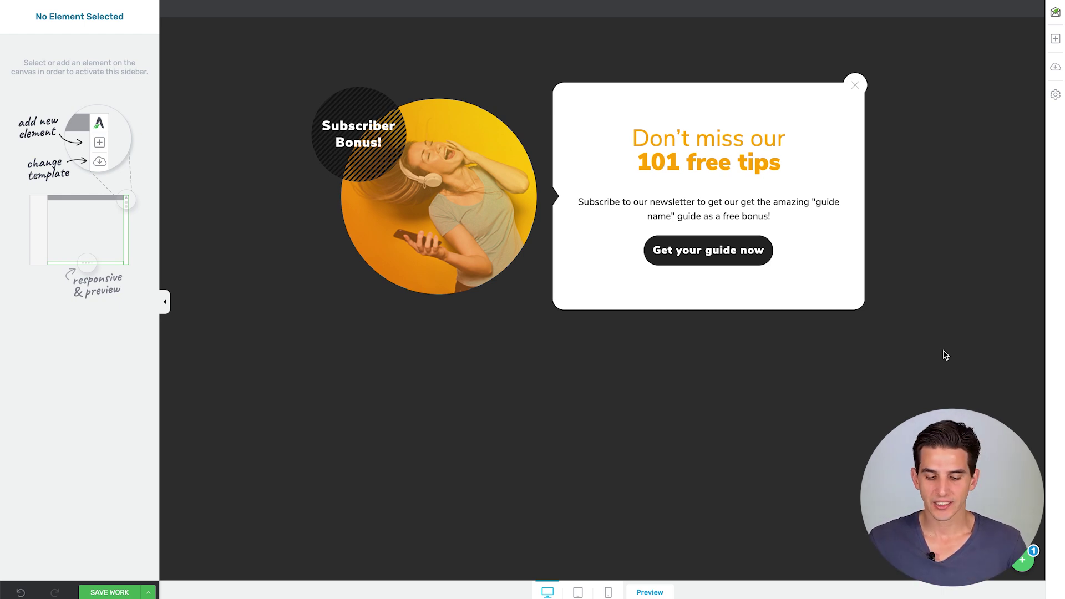
# Preview the popup in tablet and phone layouts, switching between them twice
pyautogui.click(577, 593)
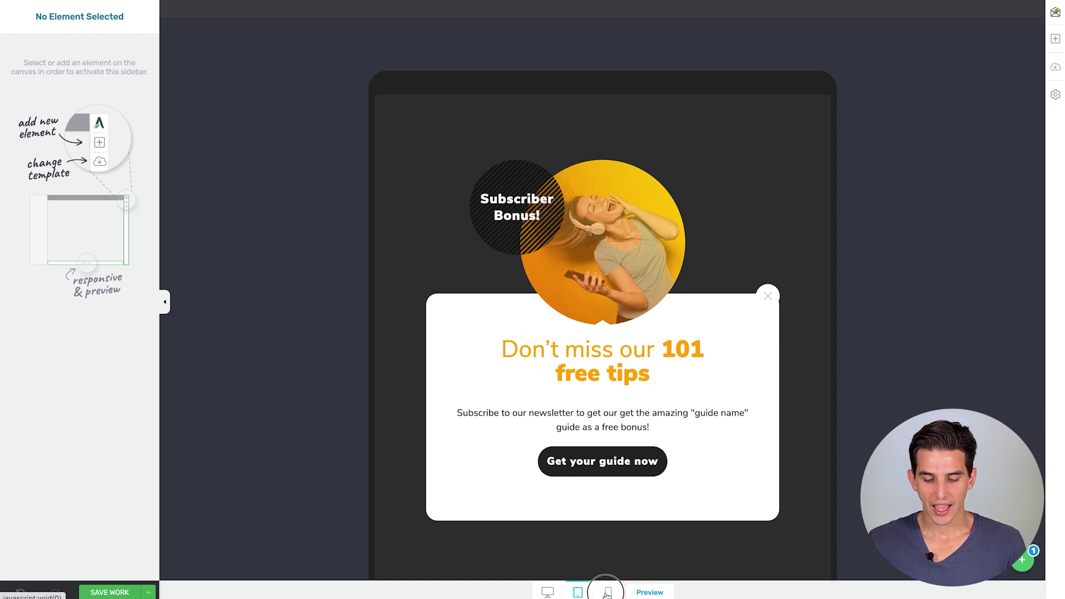
pyautogui.click(608, 592)
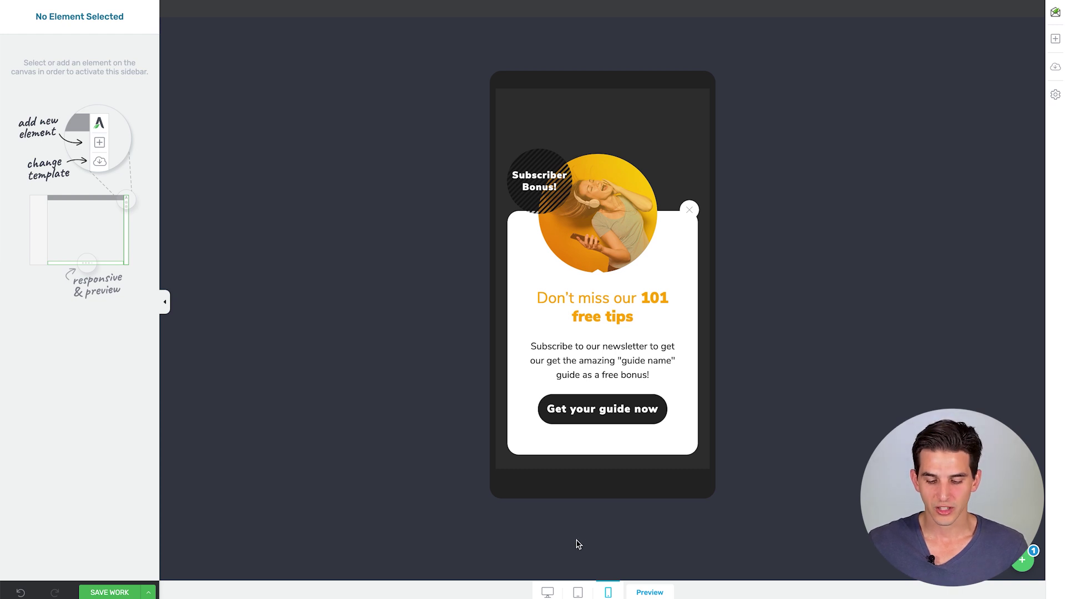
pyautogui.click(577, 593)
pyautogui.click(603, 593)
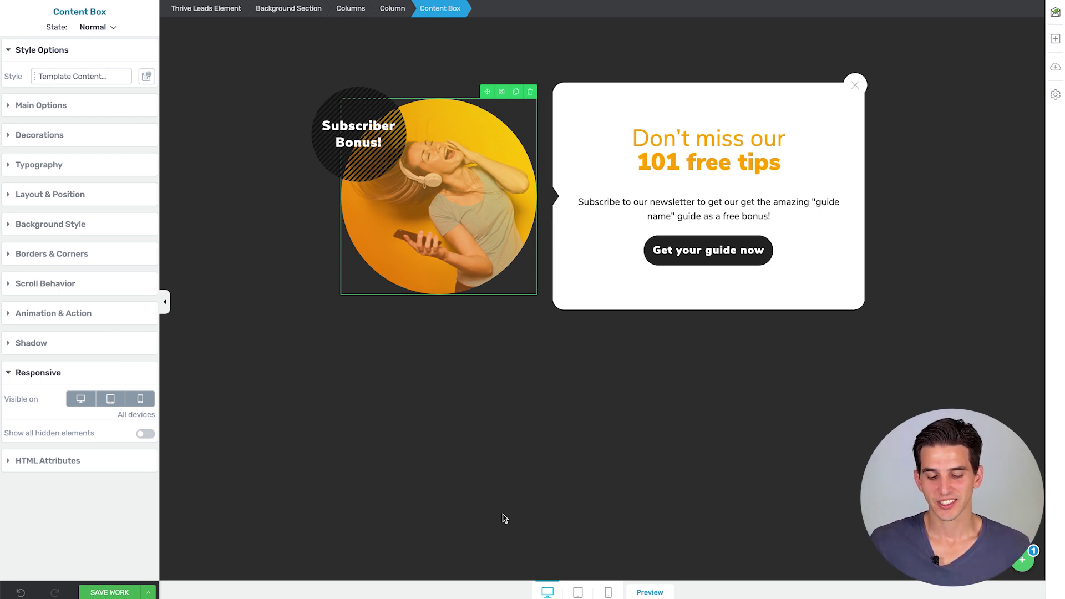
# In phone preview, toggle the photo's Visible on mobile setting
pyautogui.click(608, 592)
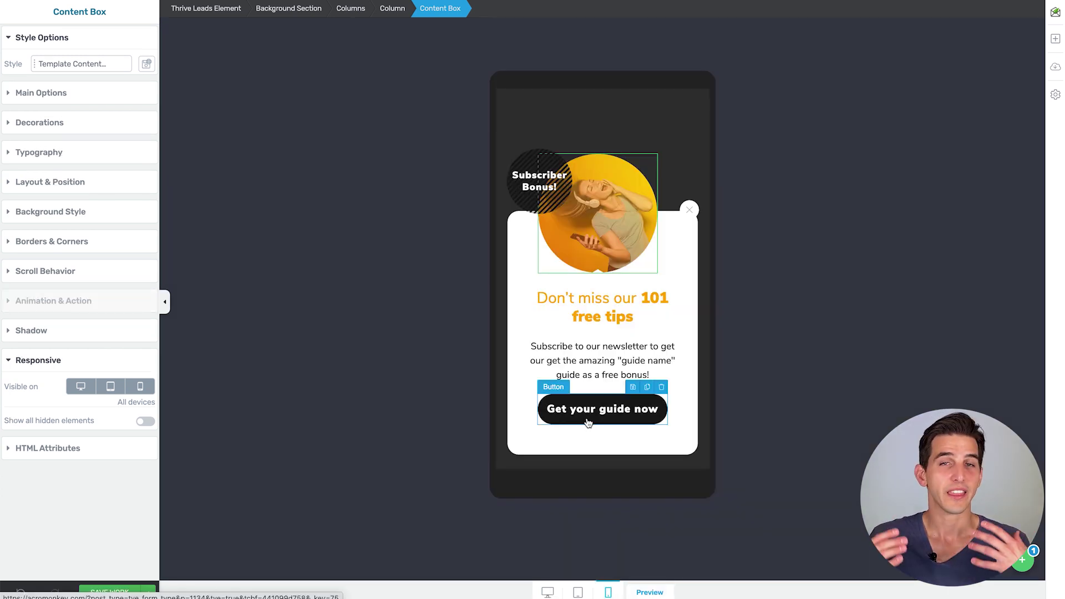
pyautogui.click(141, 392)
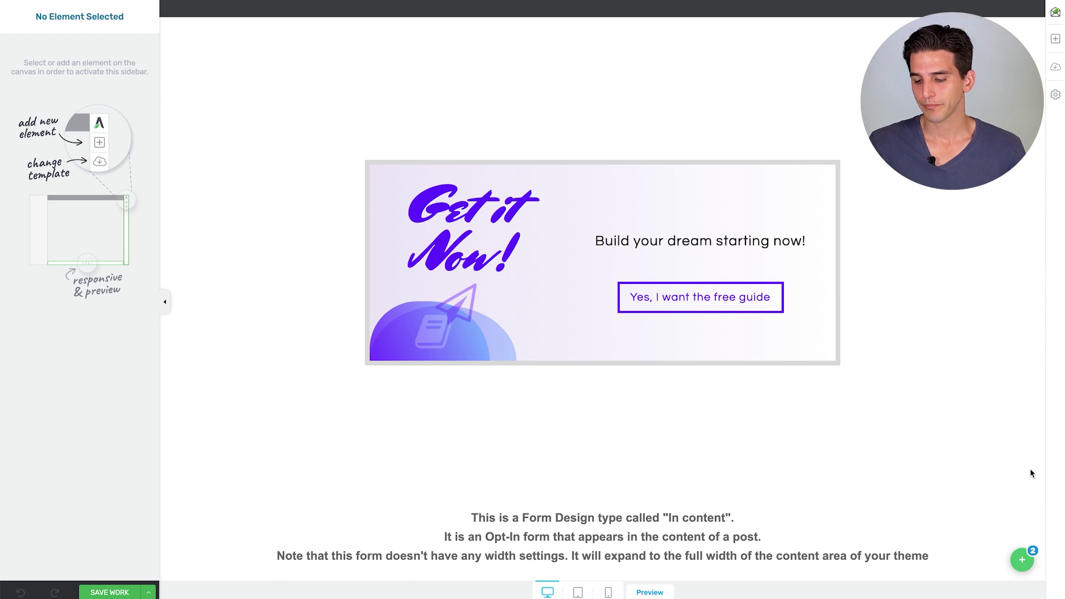
# Switch the in-content form to its ALREADY SUBSCRIBED state from the states list
pyautogui.click(1019, 558)
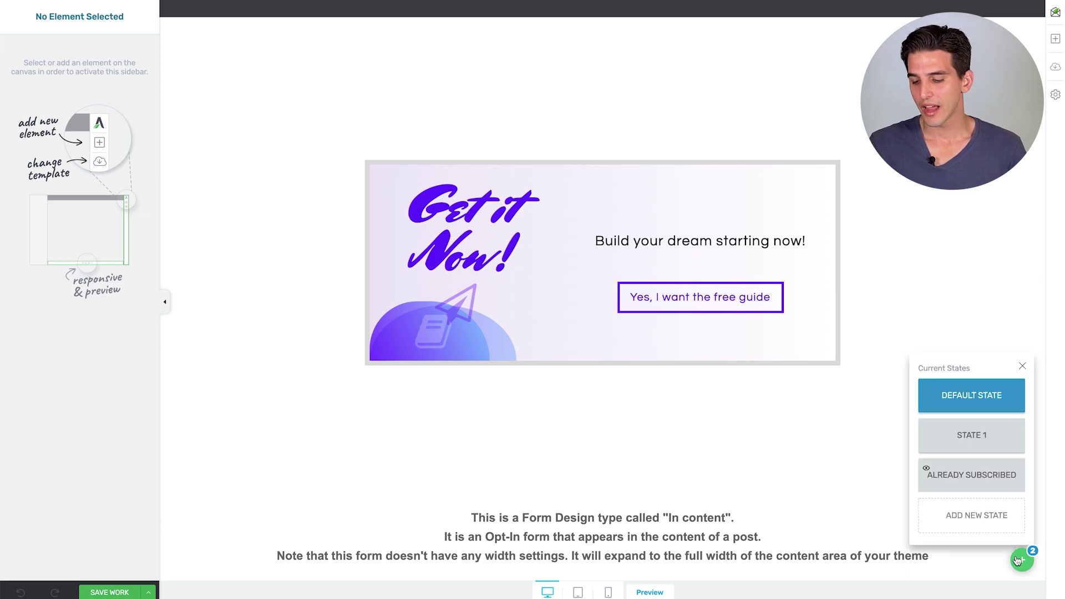
pyautogui.click(976, 481)
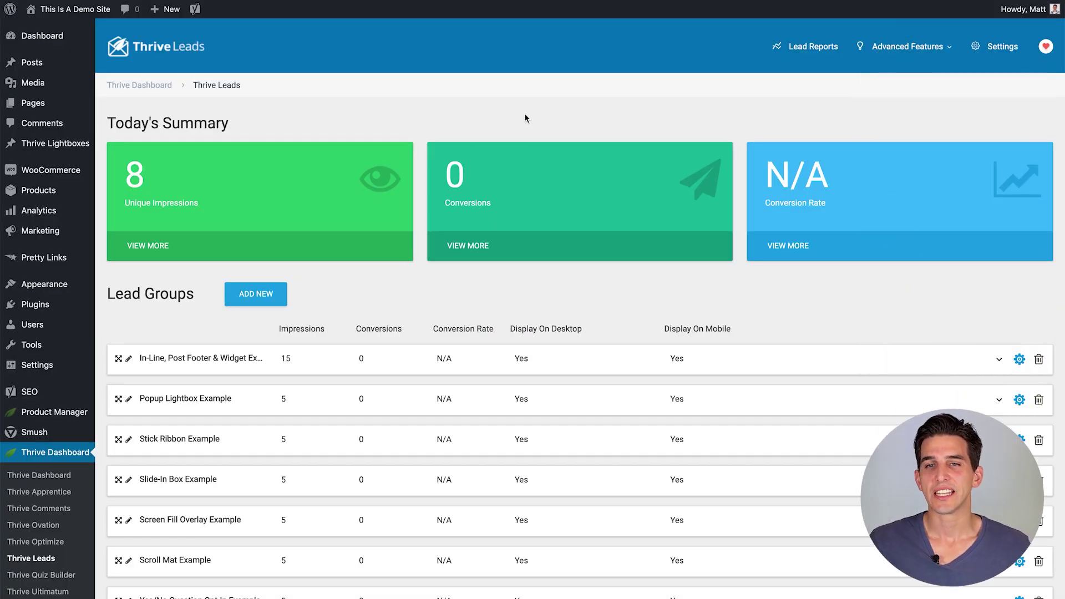
# Start a SmartLink whose destination is the post 'Lorem Ipsum Post'
pyautogui.click(909, 48)
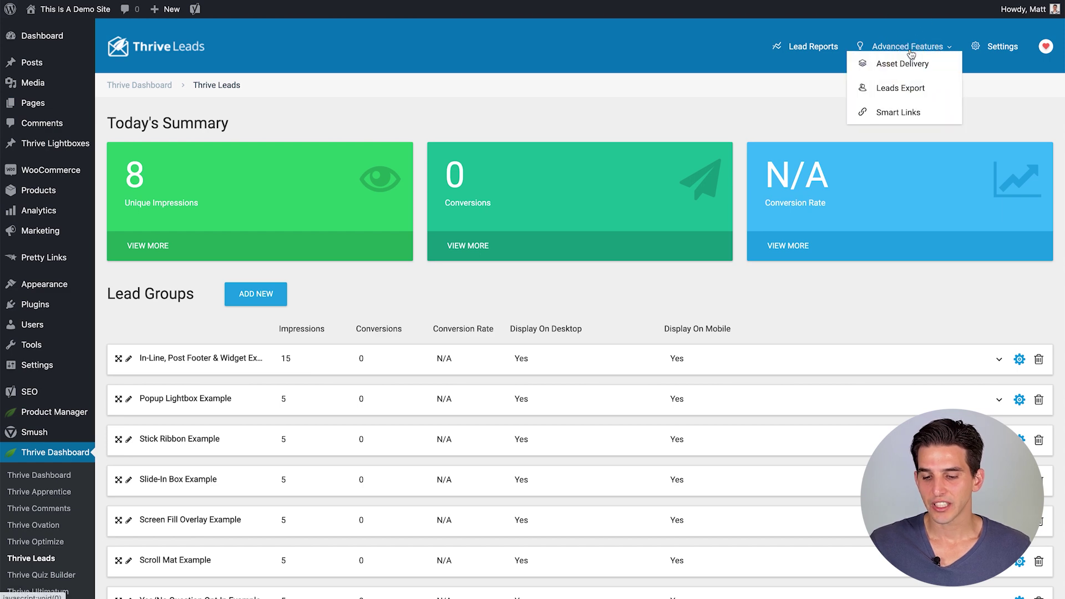
pyautogui.click(886, 116)
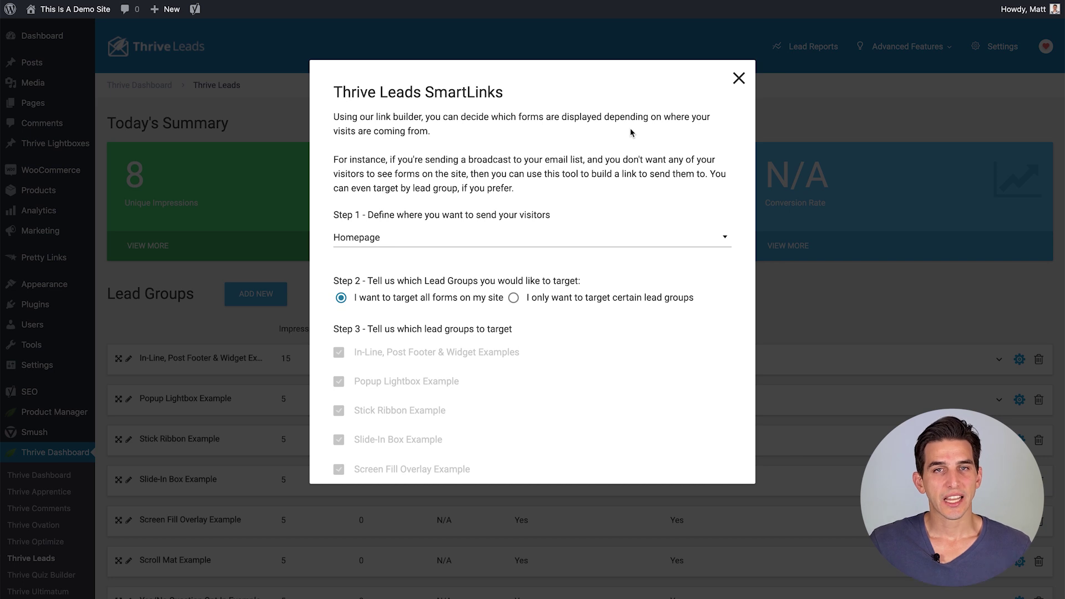
pyautogui.click(377, 244)
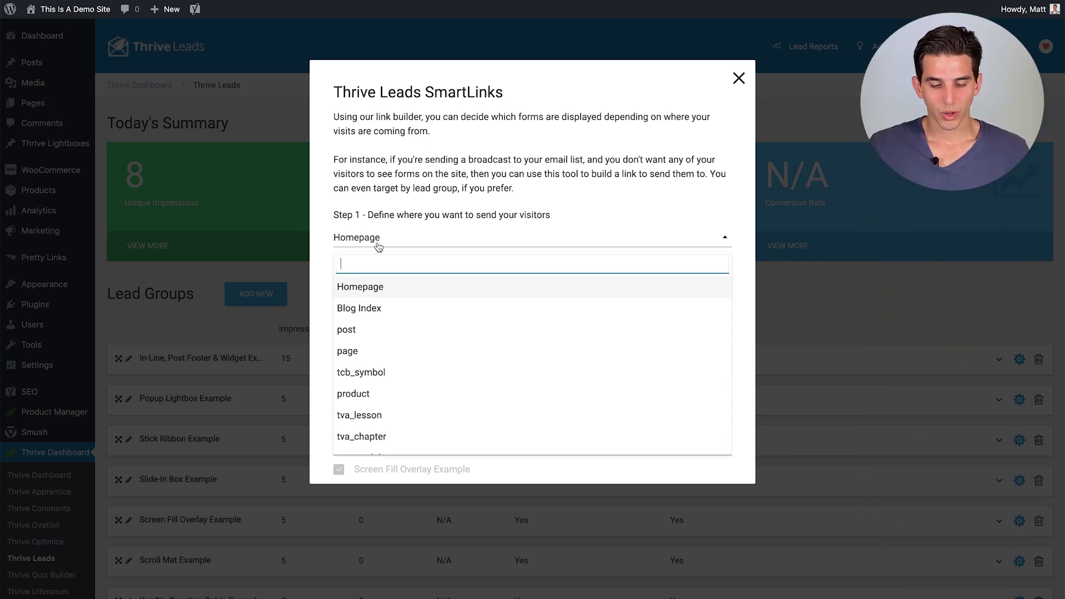
pyautogui.click(363, 329)
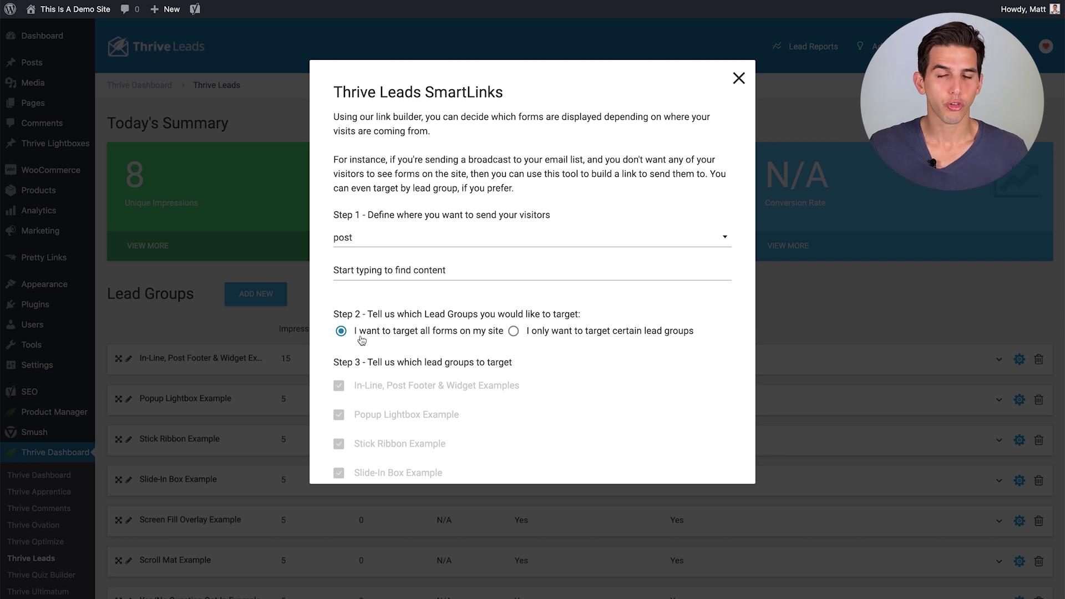
pyautogui.click(385, 273)
pyautogui.write('lorem')
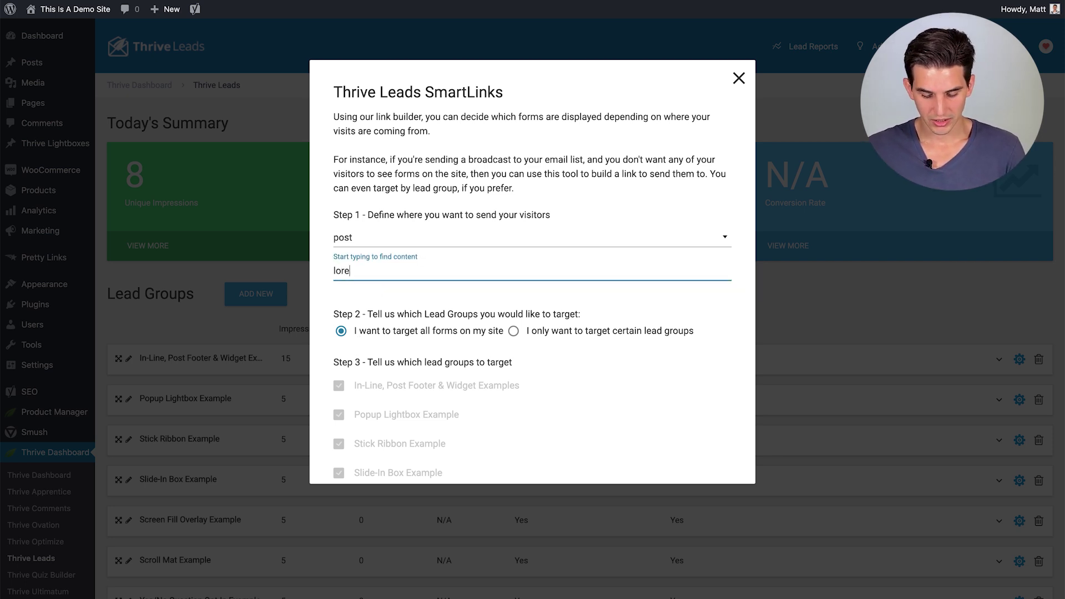
pyautogui.click(373, 292)
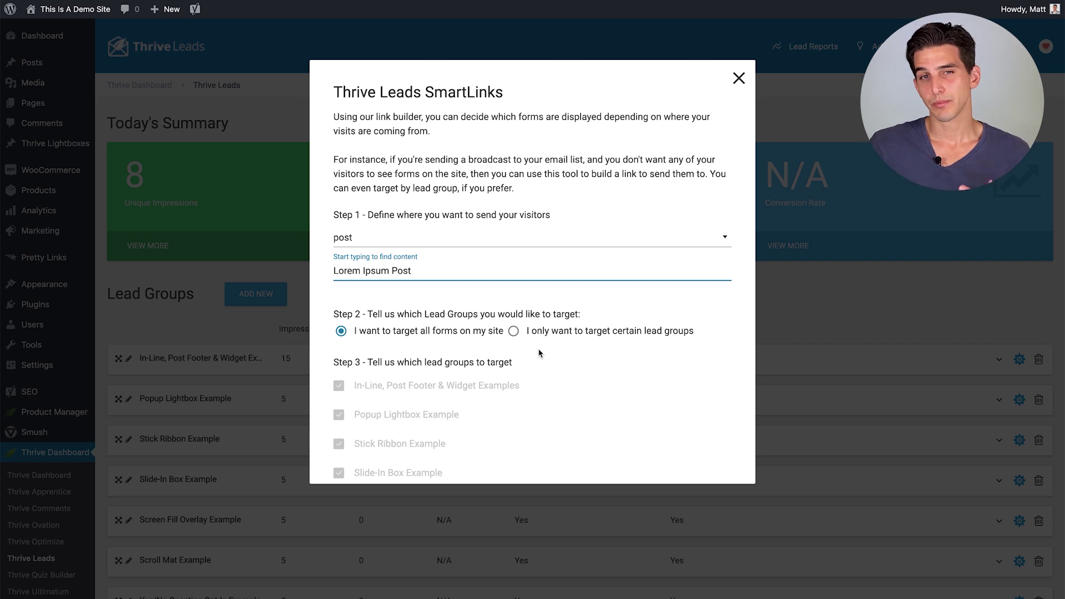
# Target only the In-Line group with Already subscribed for as long as possible, and copy the link
pyautogui.click(513, 331)
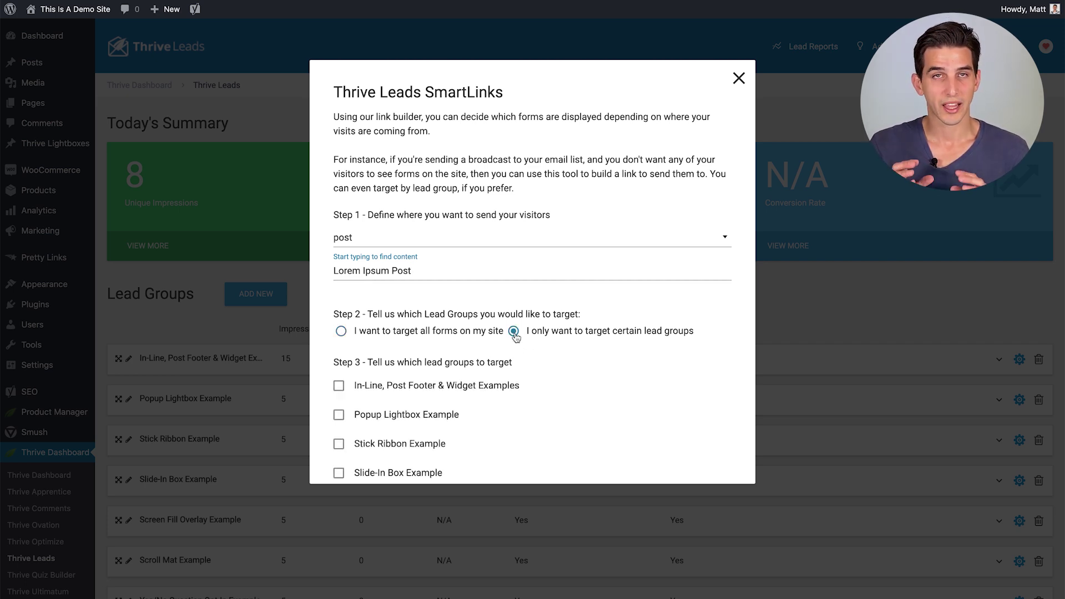
pyautogui.click(338, 386)
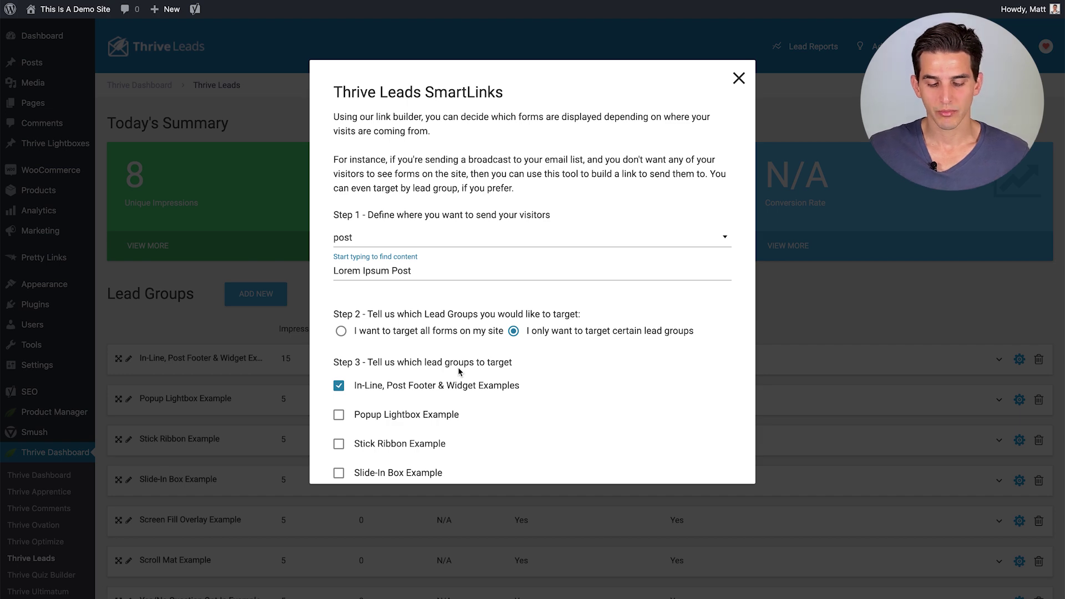
pyautogui.scroll(-10, 458, 369)
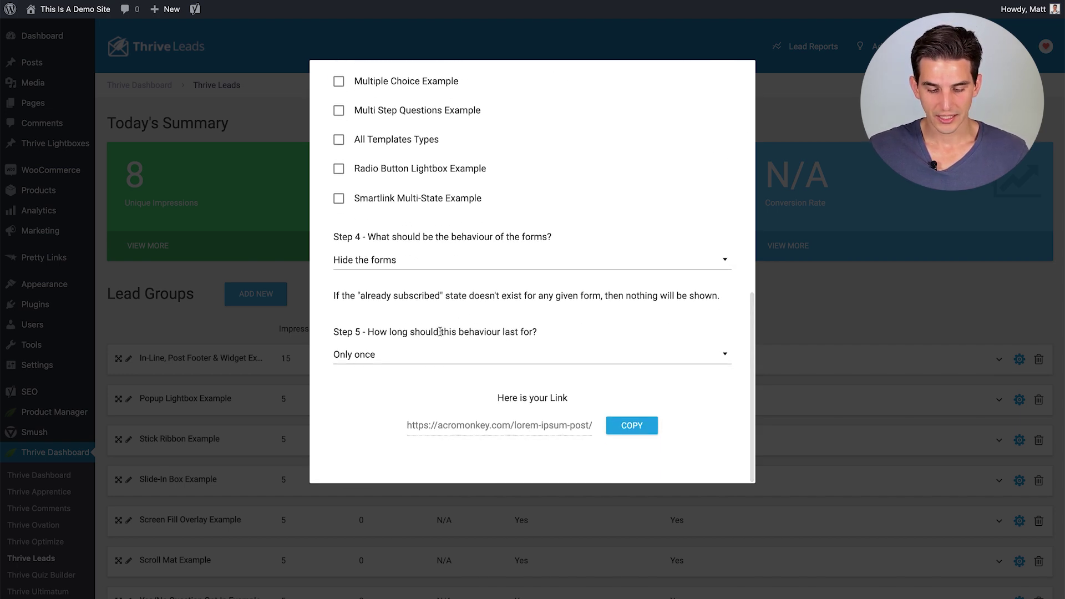
pyautogui.click(417, 264)
pyautogui.click(397, 307)
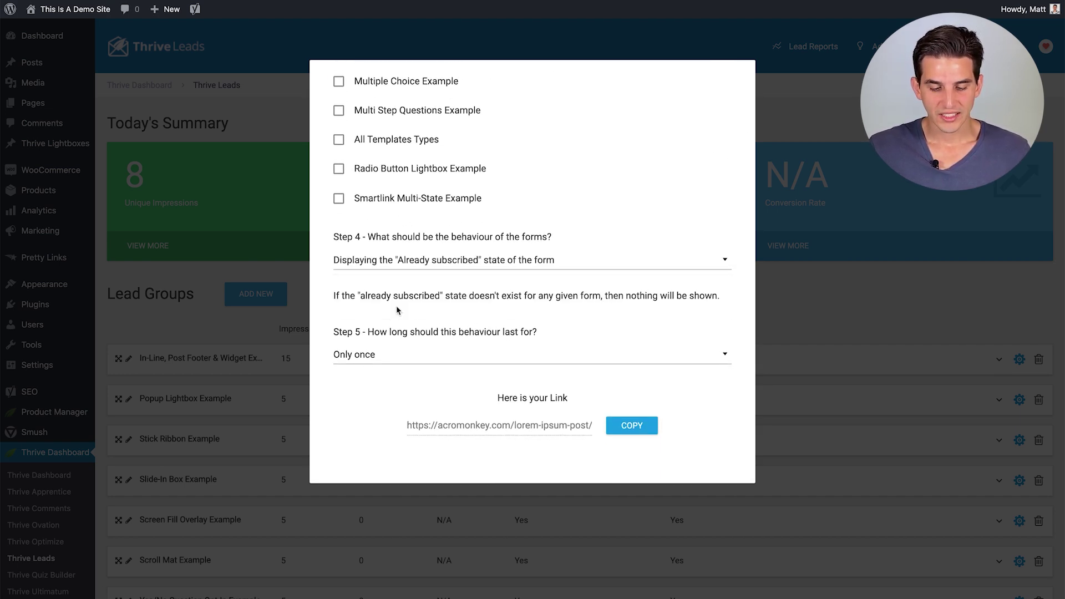
pyautogui.click(395, 358)
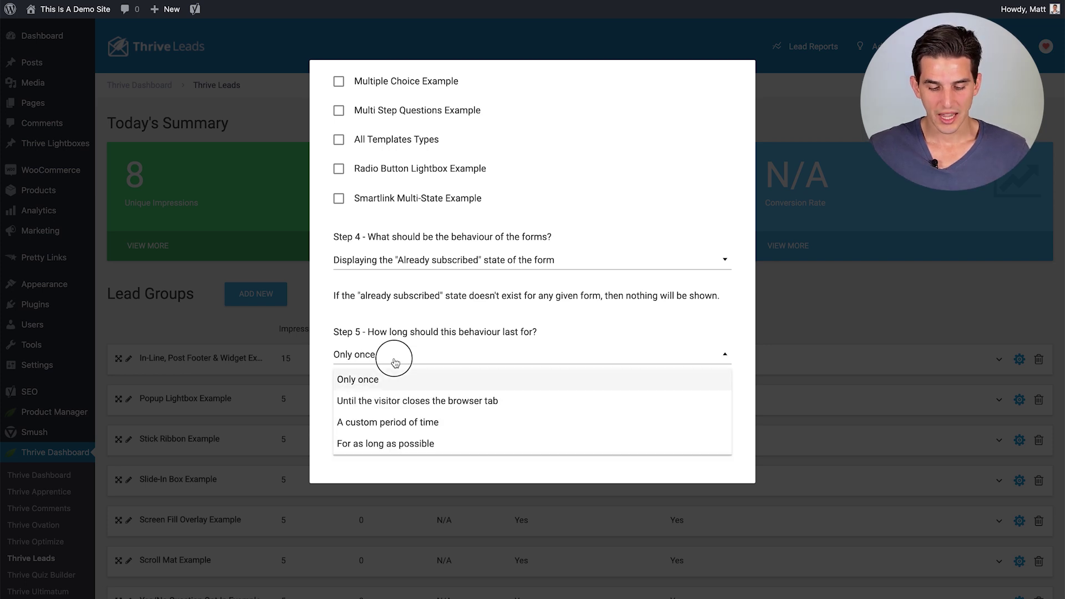
pyautogui.click(387, 447)
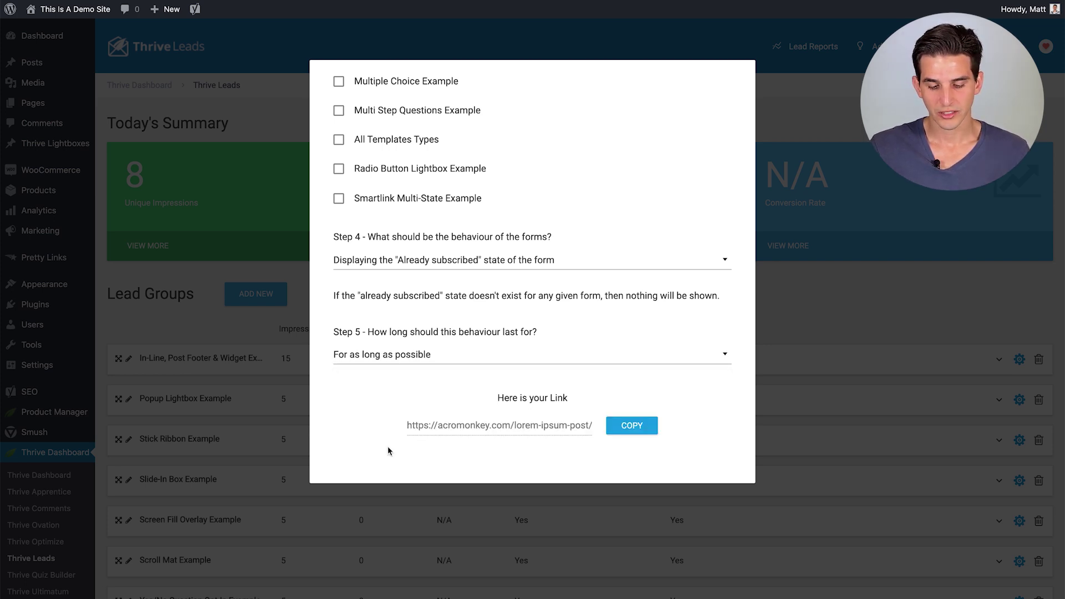
pyautogui.click(632, 426)
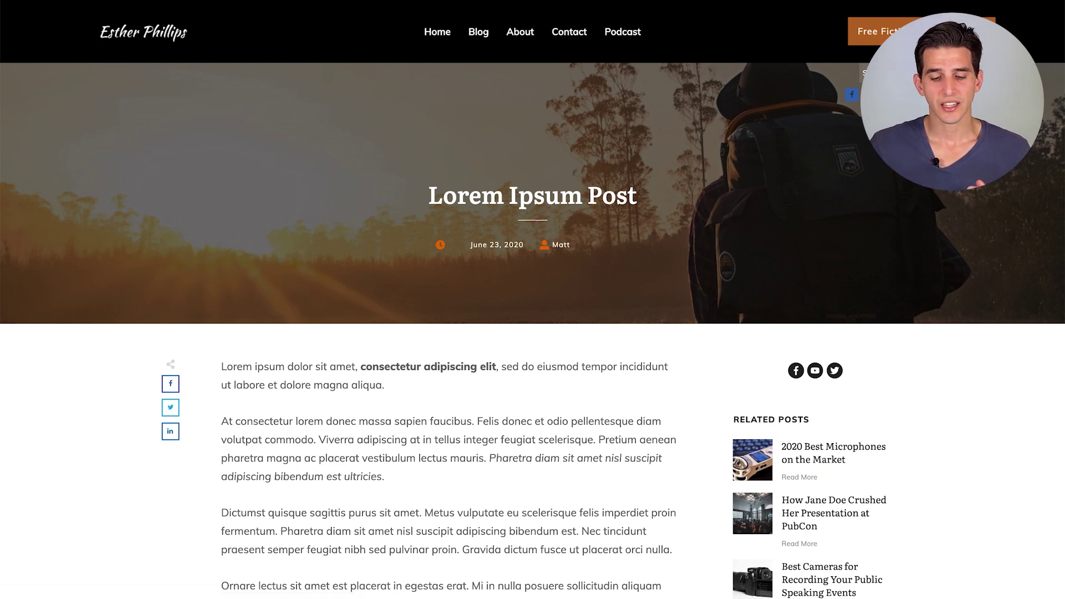
# Scroll Lorem Ipsum Post down to the course ad and follow 'Get your copy of the course!'
pyautogui.scroll(-8, 225, 116)
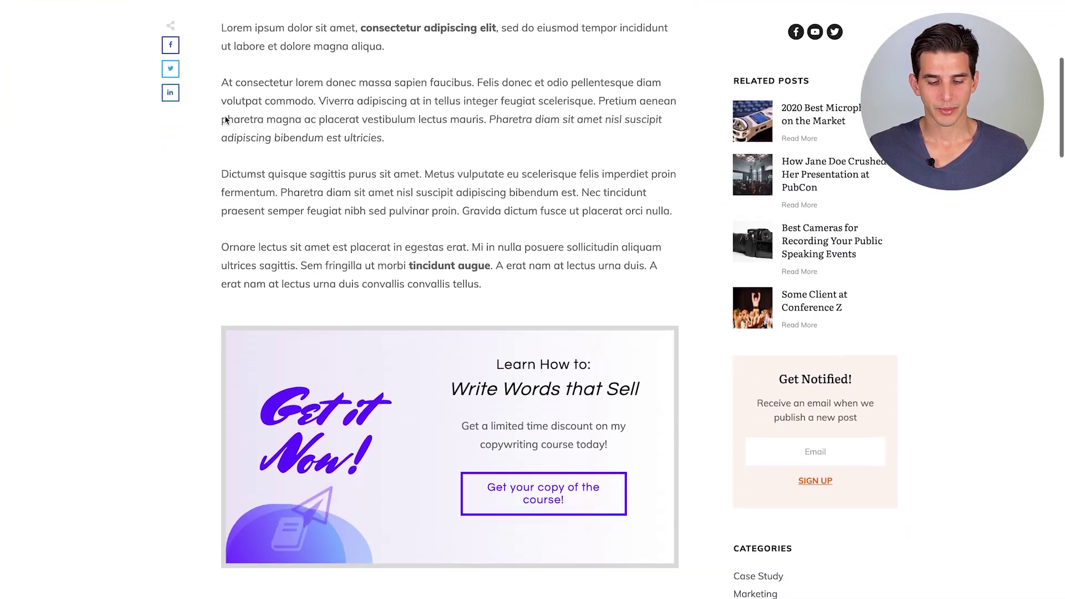
pyautogui.scroll(-1, 225, 116)
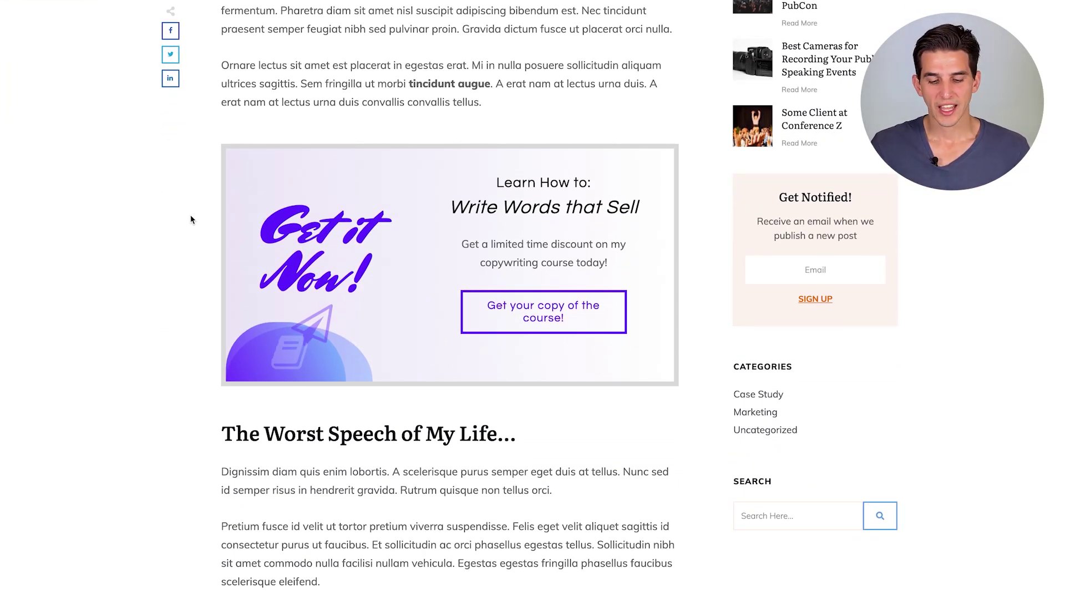
pyautogui.click(526, 323)
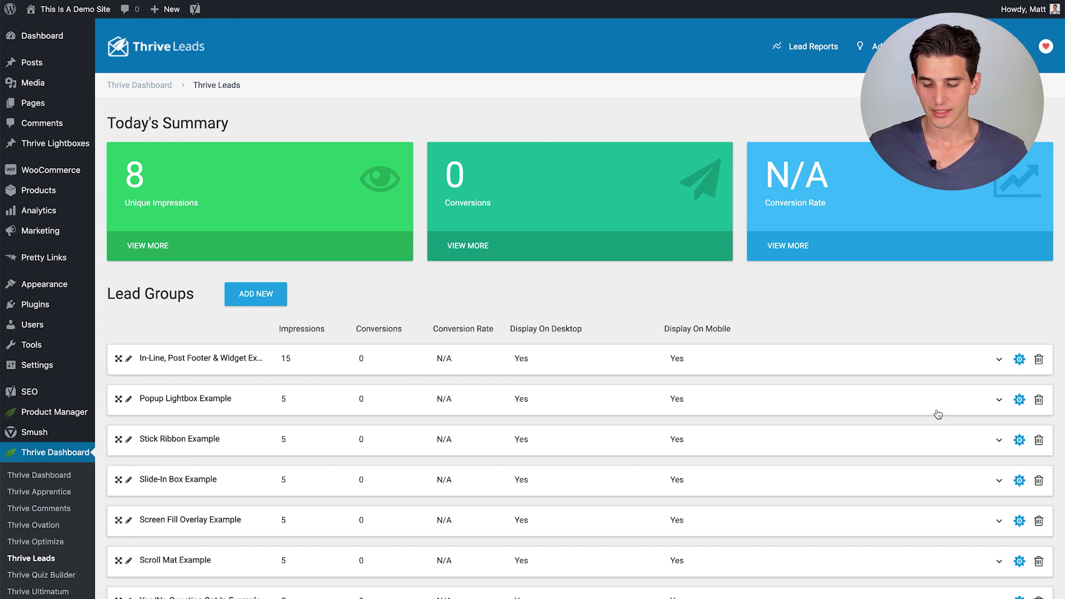
# Open the Popup Lightbox Example row's display settings via its gear icon
pyautogui.click(1020, 399)
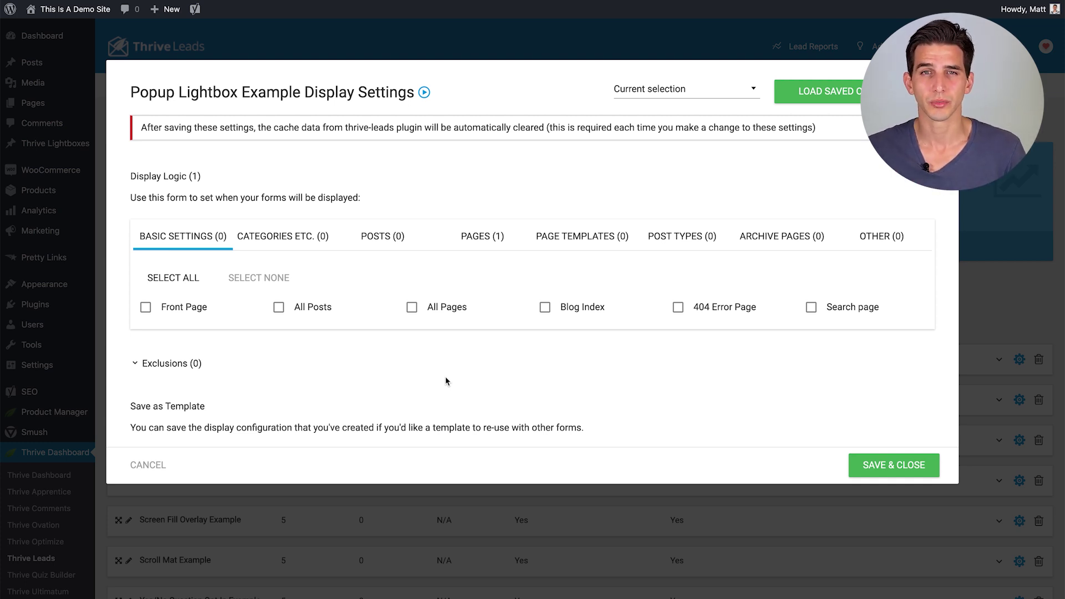
# Include All Posts in the Popup Lightbox Example display logic and view the Posts exclusions
pyautogui.click(411, 308)
pyautogui.click(411, 309)
pyautogui.click(278, 308)
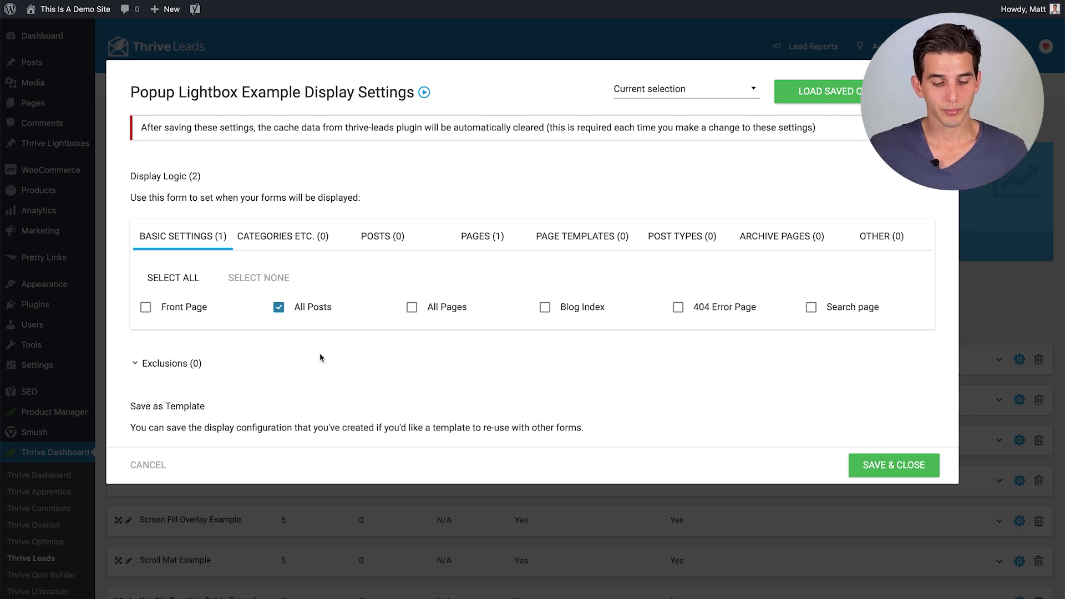
pyautogui.click(167, 363)
pyautogui.scroll(-1, 315, 371)
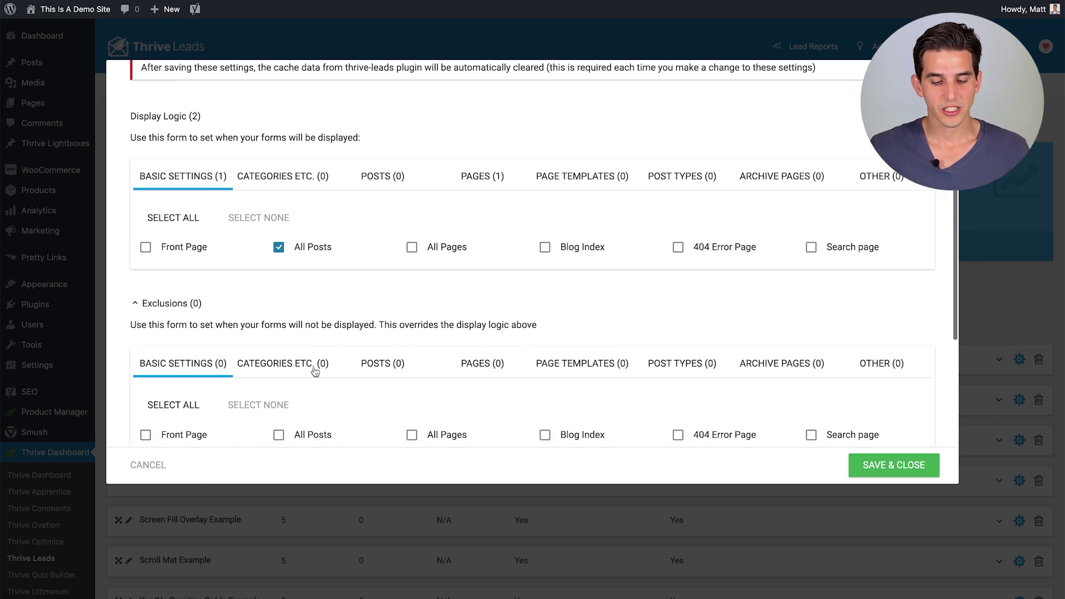
pyautogui.scroll(-1, 316, 371)
pyautogui.click(393, 337)
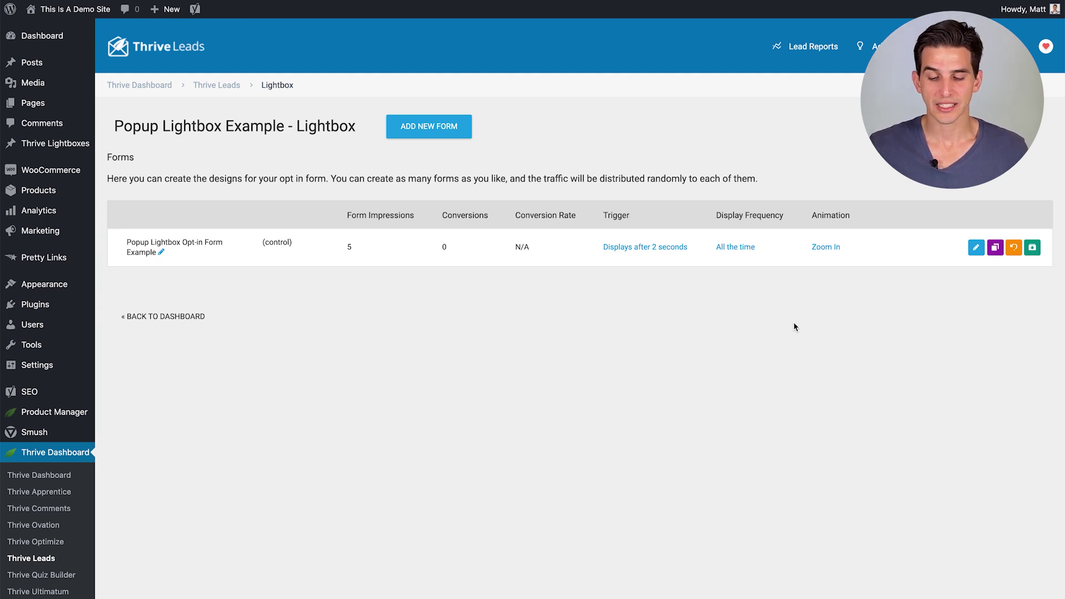
# Open the lightbox form's 'Displays after 2 seconds' trigger settings and list the trigger types
pyautogui.click(614, 247)
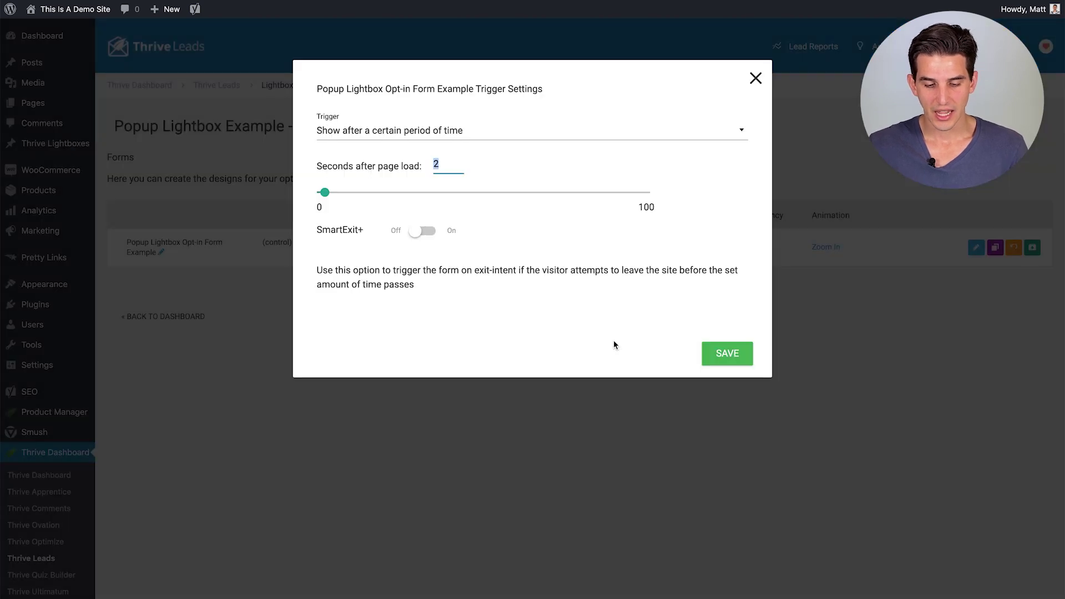
pyautogui.click(563, 138)
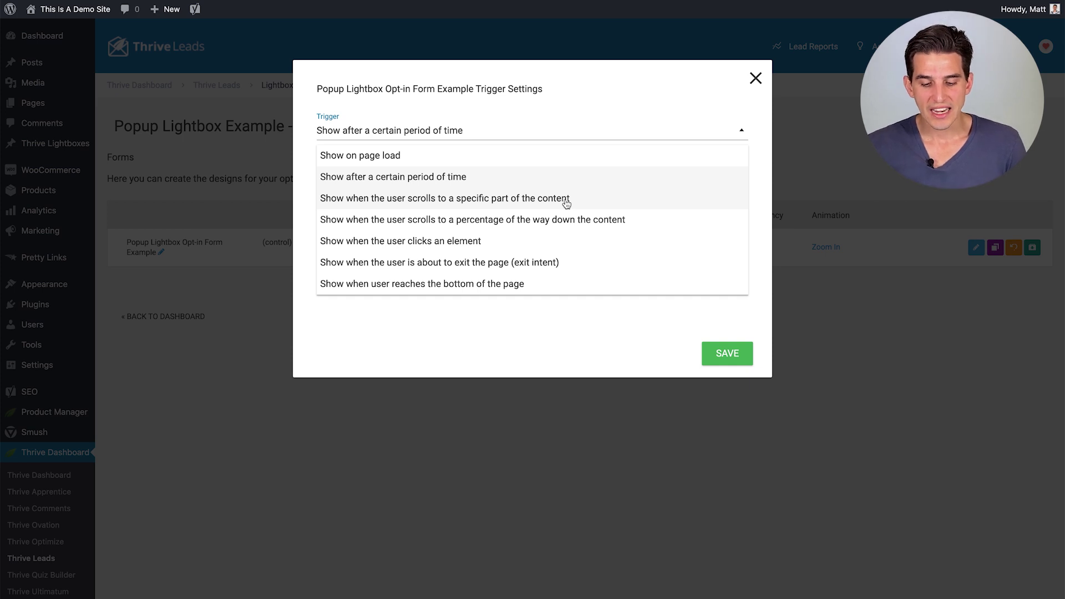
# Try exit intent with SmartExit's 10-second mobile fallback, then discard the changes
pyautogui.click(541, 263)
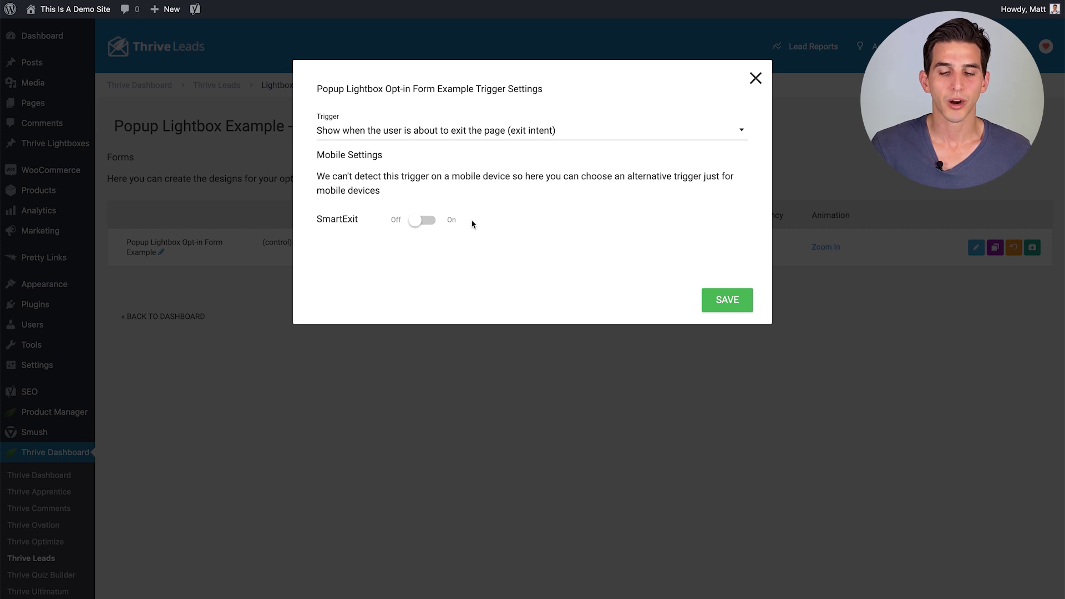
pyautogui.click(424, 221)
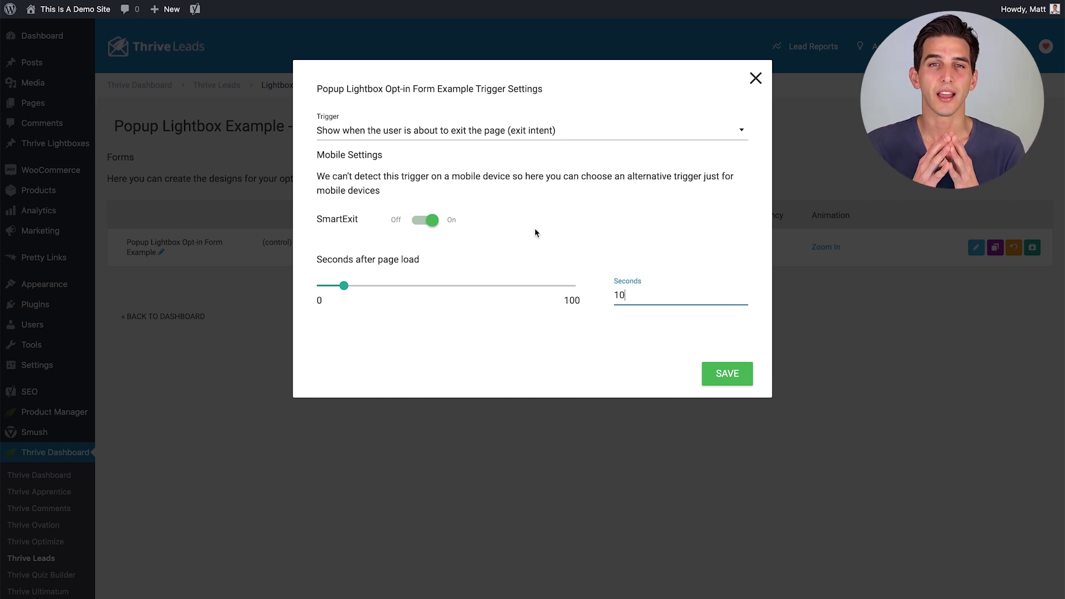
pyautogui.press('Escape')
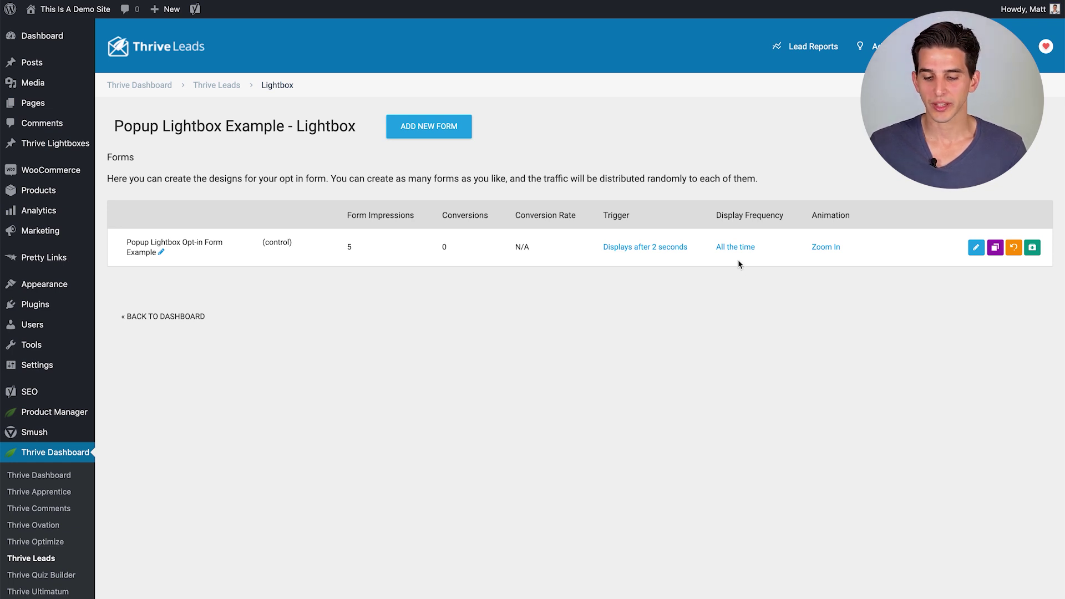
pyautogui.click(735, 246)
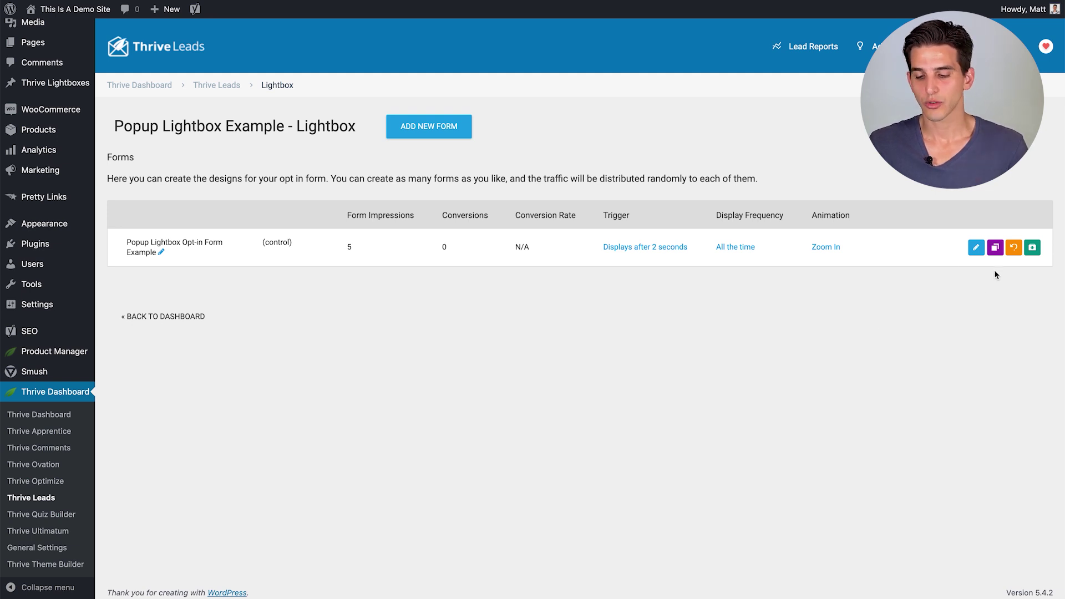
# Clone the lightbox form, change its heading to 'Get My 101 free tips', and begin a form-type test
pyautogui.click(995, 247)
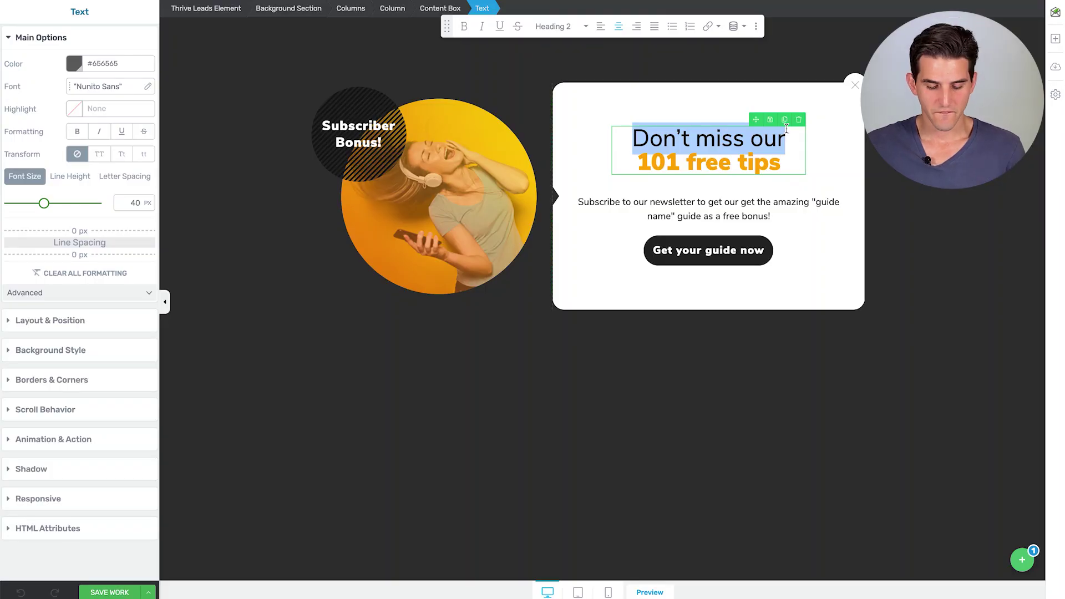
pyautogui.write('Get My')
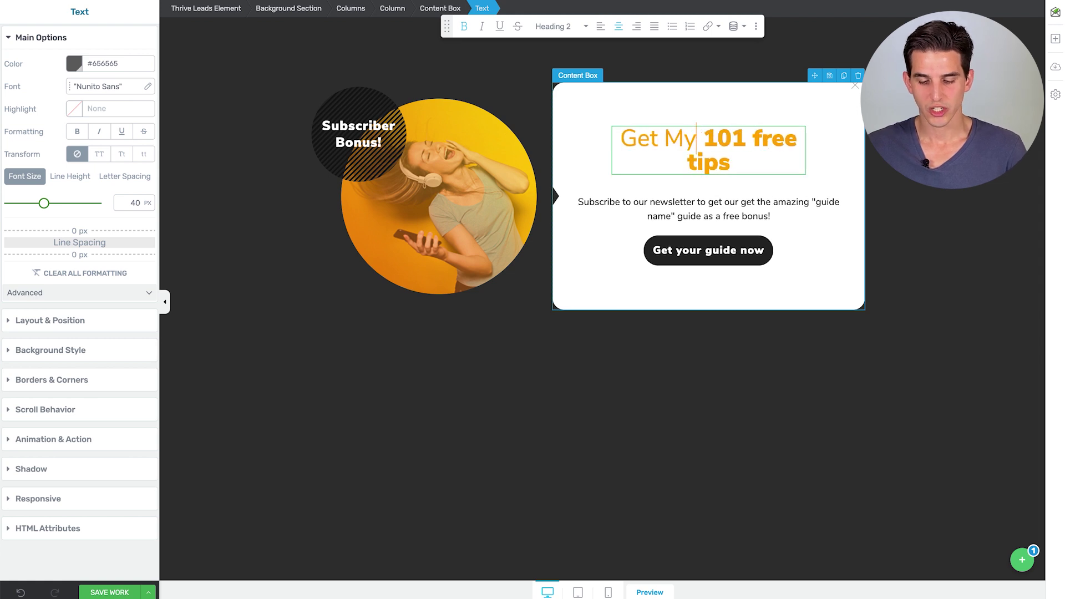
pyautogui.press('Escape')
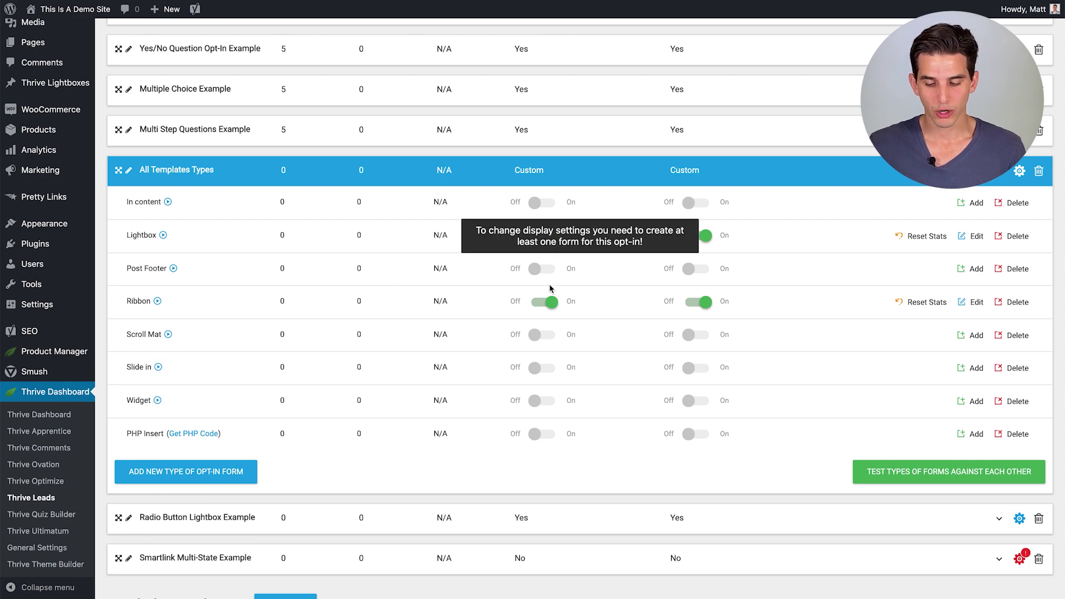
pyautogui.click(892, 476)
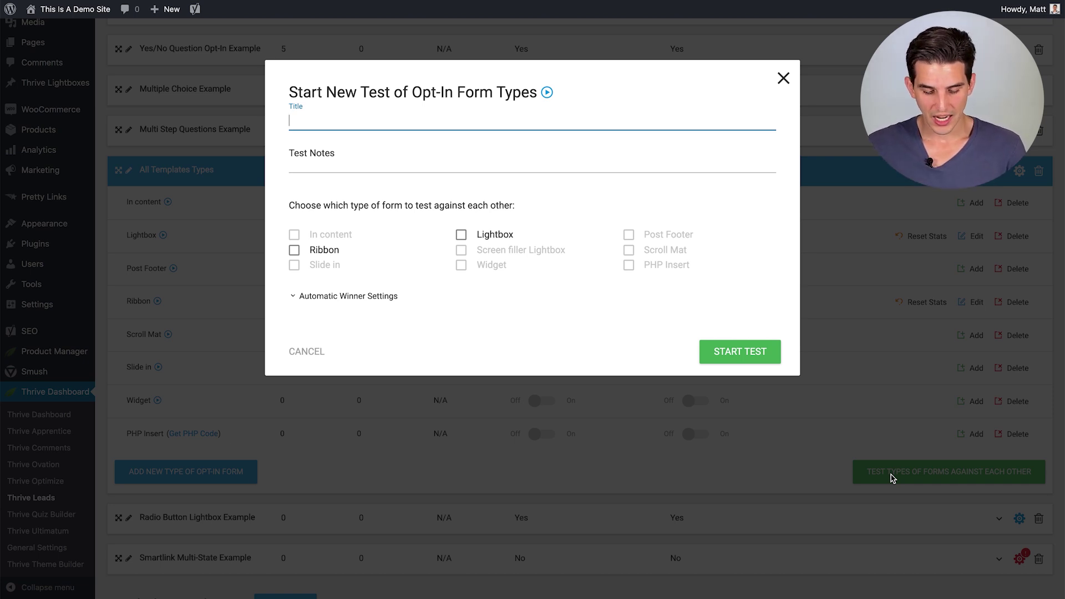
# Title the test 'Lightbox vs Sticky Ribbon' with note 'The Lightbox will convert better than the Sticky Ribbon.'
pyautogui.write('Lightbox vs Sticky Ribbon')
pyautogui.click(311, 164)
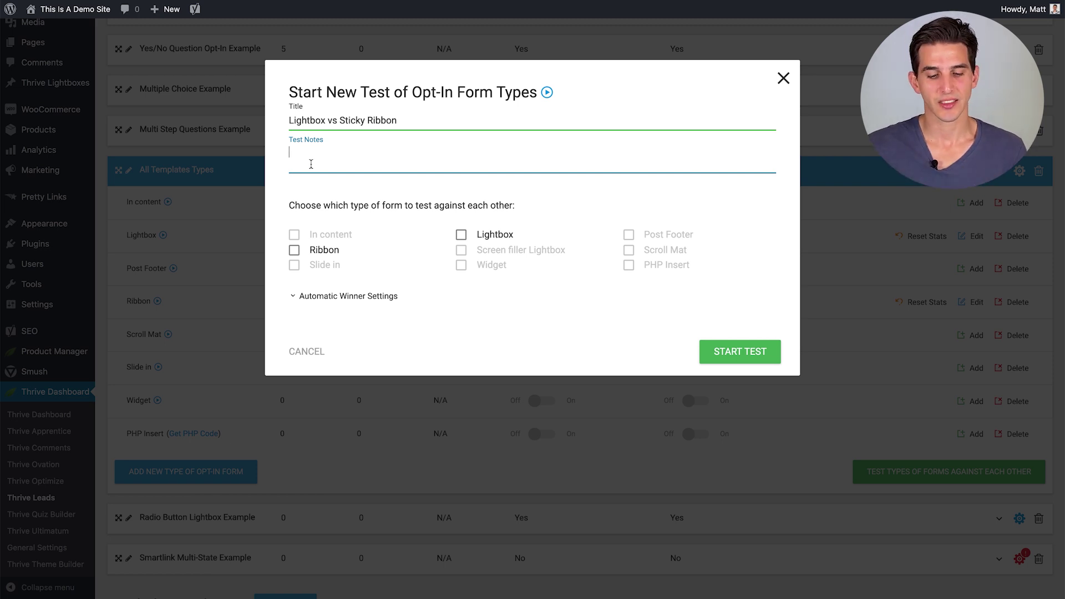
pyautogui.write('The Lightbox will convert better than the Sticky Ribbon.')
pyautogui.click(267, 248)
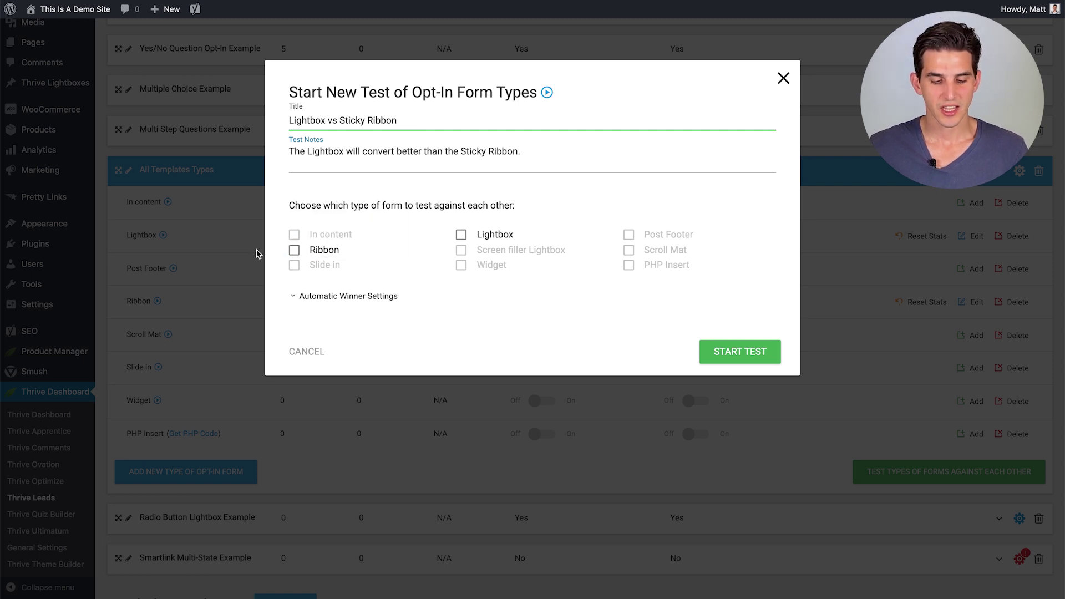
# Include the Ribbon and Lightbox forms and enable automatic winner selection
pyautogui.click(294, 250)
pyautogui.click(461, 234)
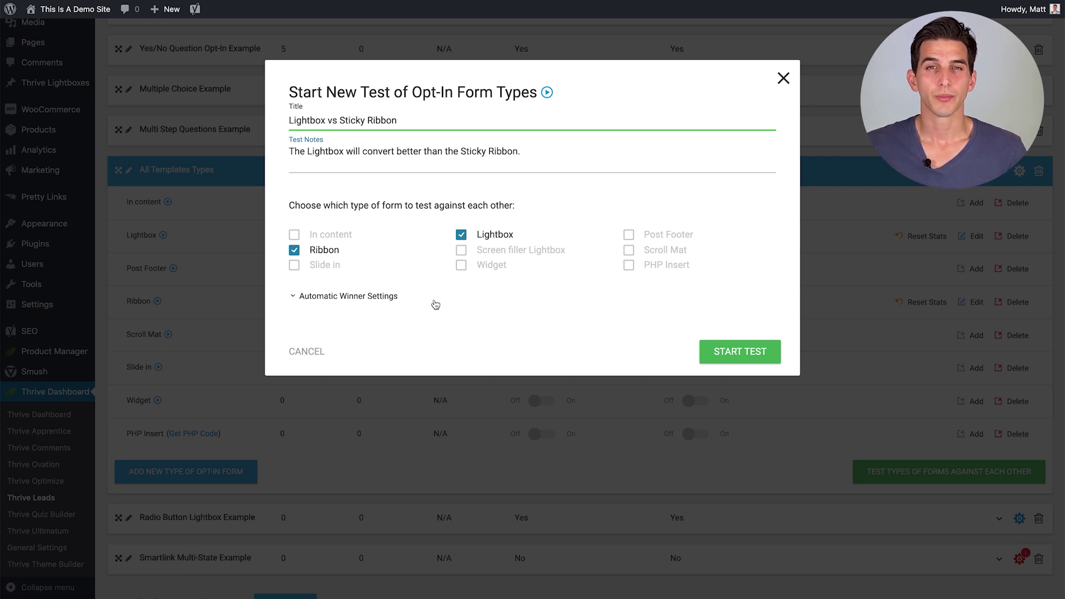
pyautogui.click(371, 301)
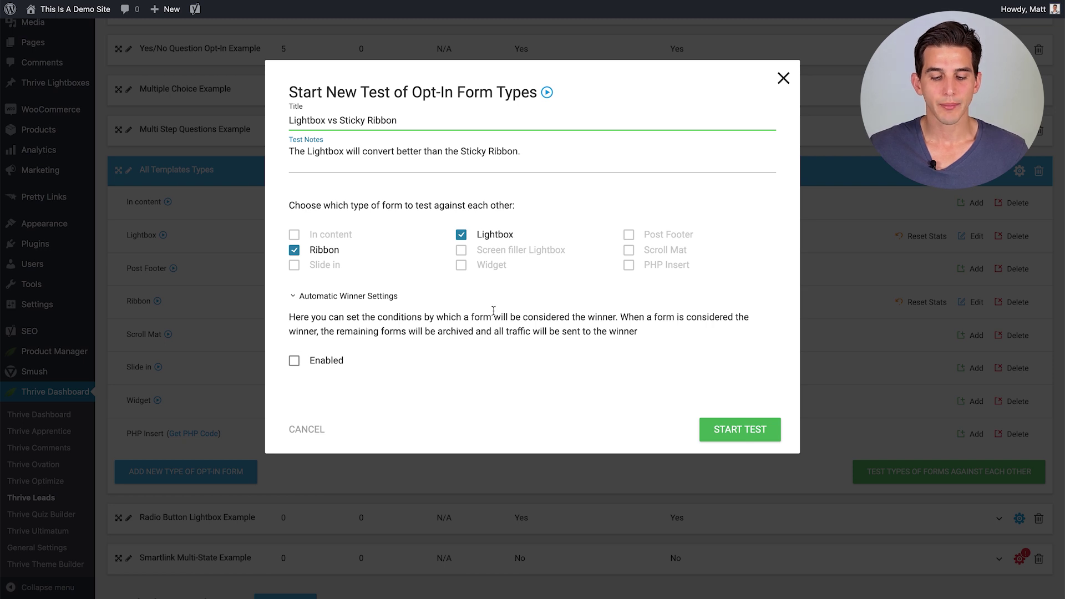
pyautogui.click(295, 360)
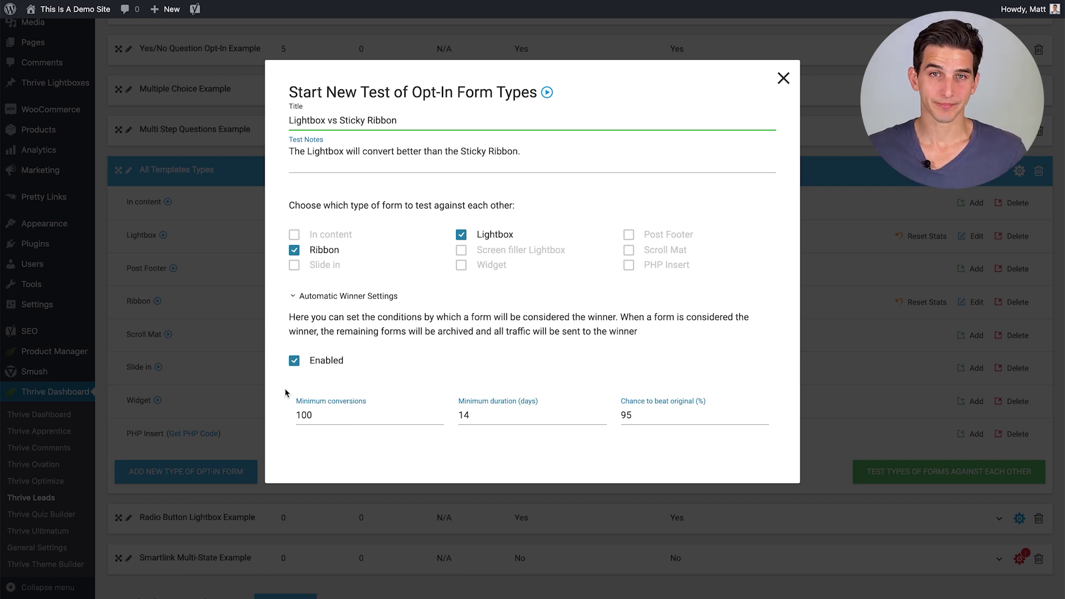
# Launch the test with automatic winner at 100 conversions, 14 days and 95%
pyautogui.scroll(-2, 286, 393)
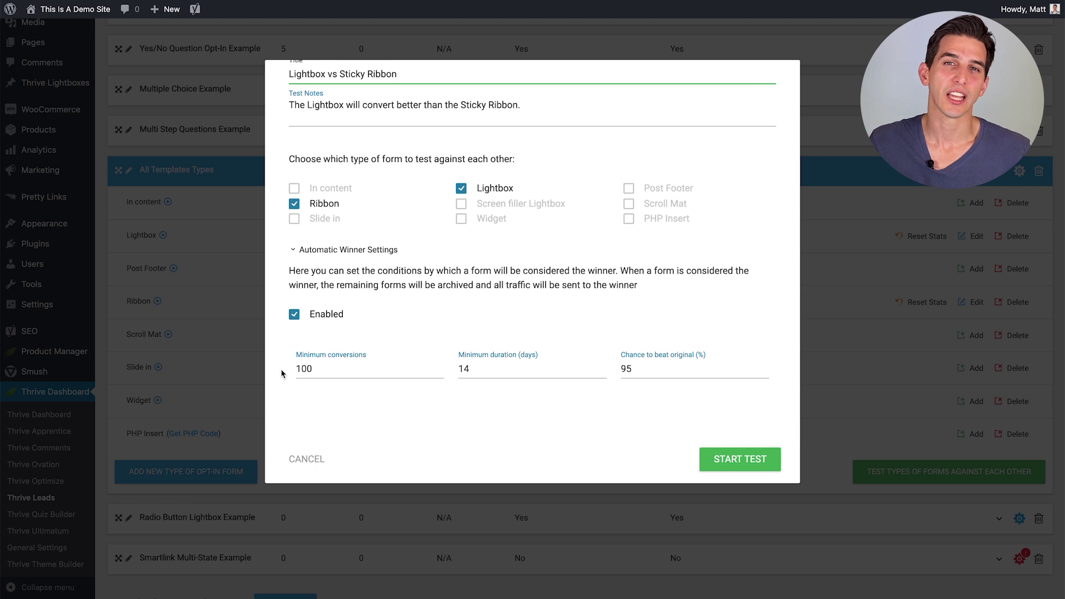
pyautogui.click(717, 466)
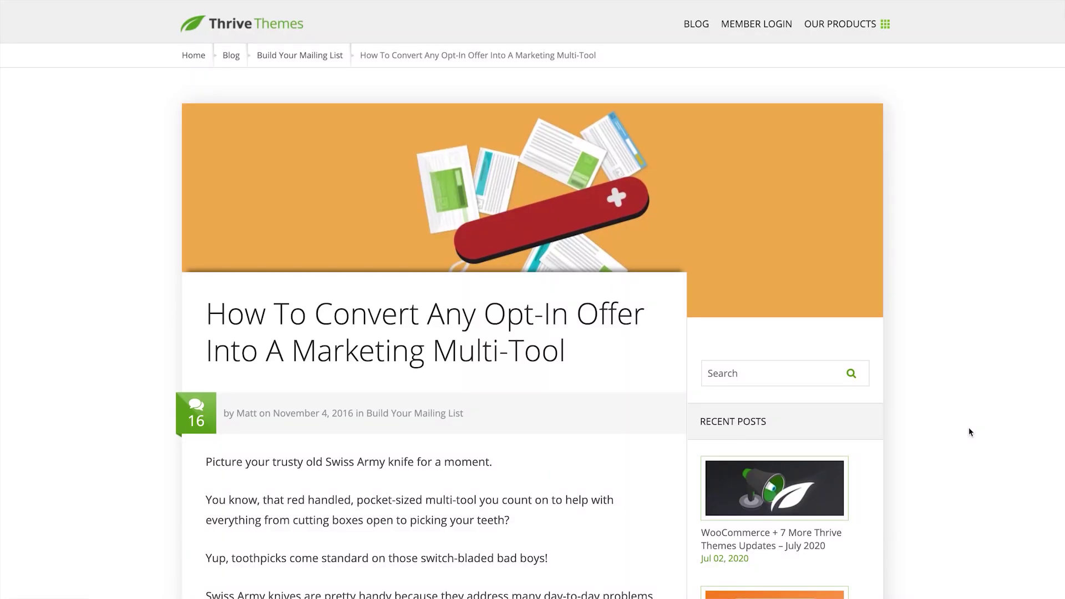
# Scroll through the 'How To Convert Any Opt-In Offer Into A Marketing Multi-Tool' article
pyautogui.scroll(-3, 970, 430)
pyautogui.scroll(-6, 968, 428)
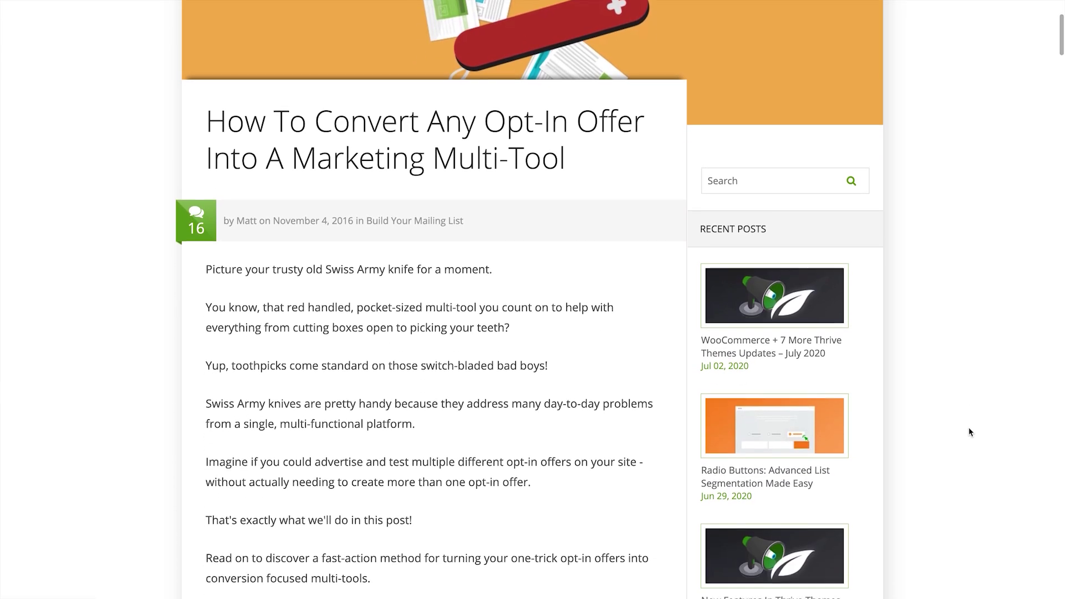
pyautogui.scroll(-10, 972, 433)
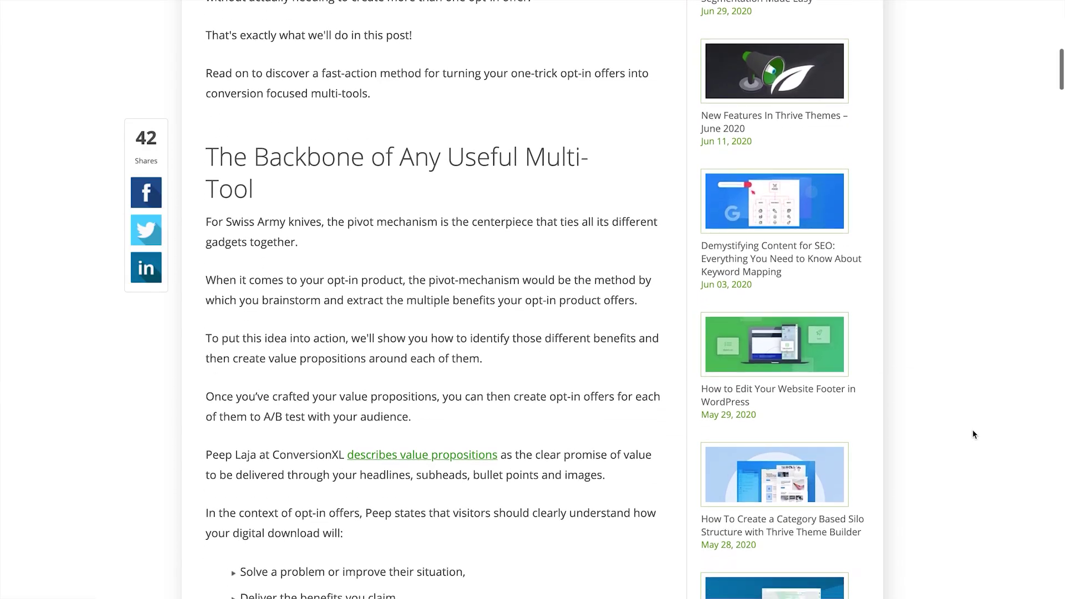
pyautogui.scroll(-4, 973, 433)
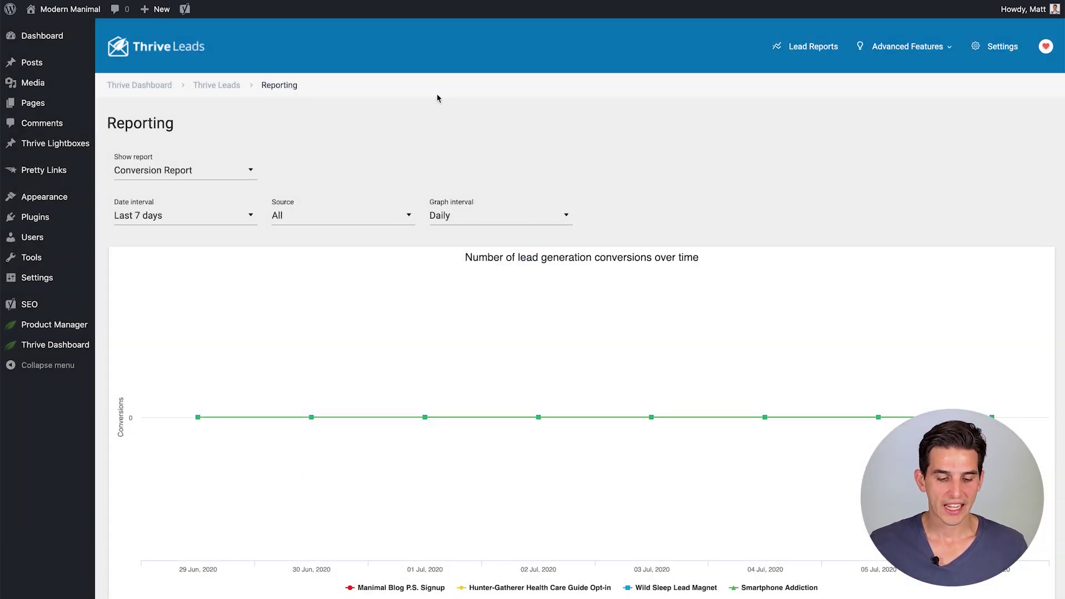
# Switch the lead report to Cumulative Conversions Report covering the last 12 months
pyautogui.click(246, 175)
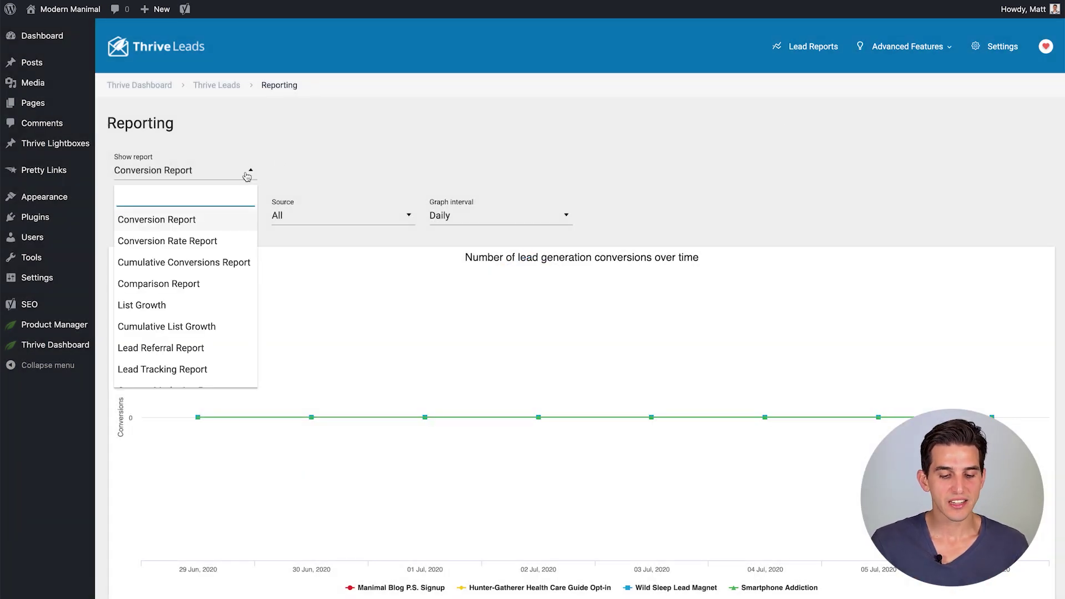
pyautogui.click(202, 262)
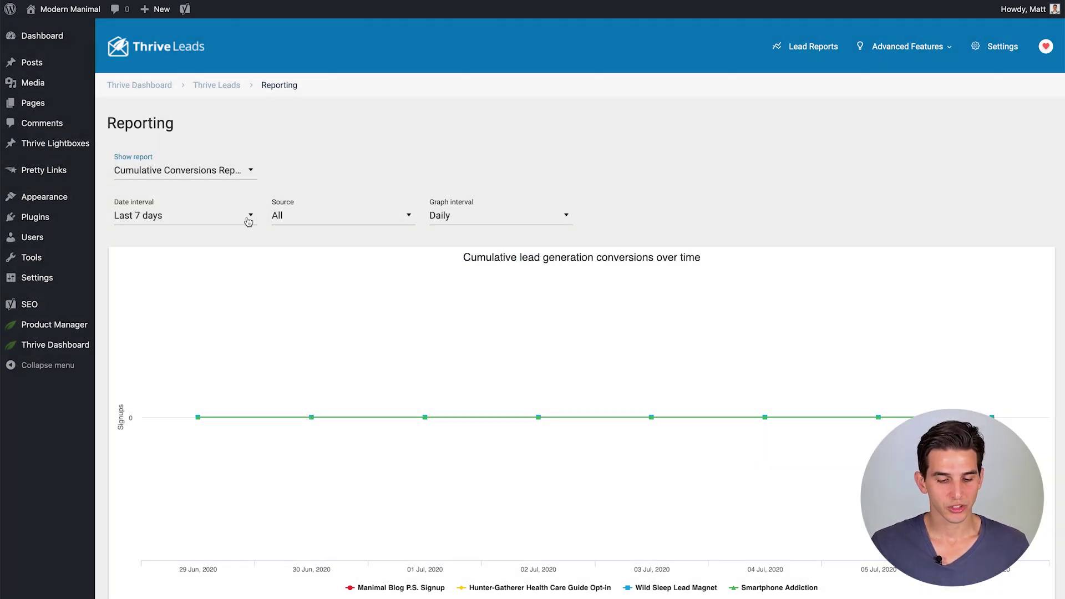
pyautogui.click(247, 216)
pyautogui.click(192, 395)
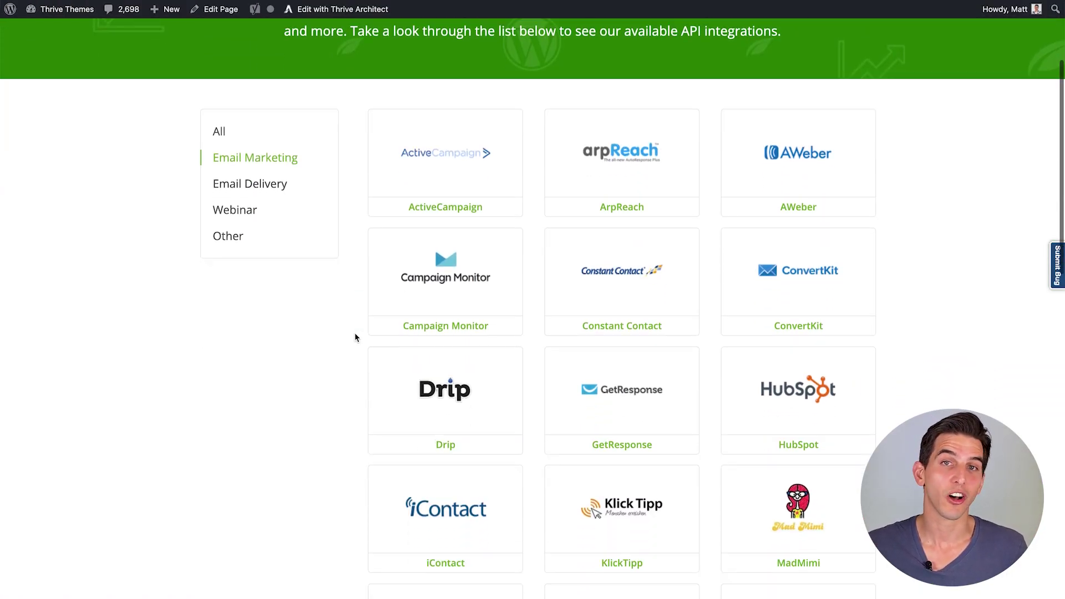
pyautogui.scroll(-6, 355, 336)
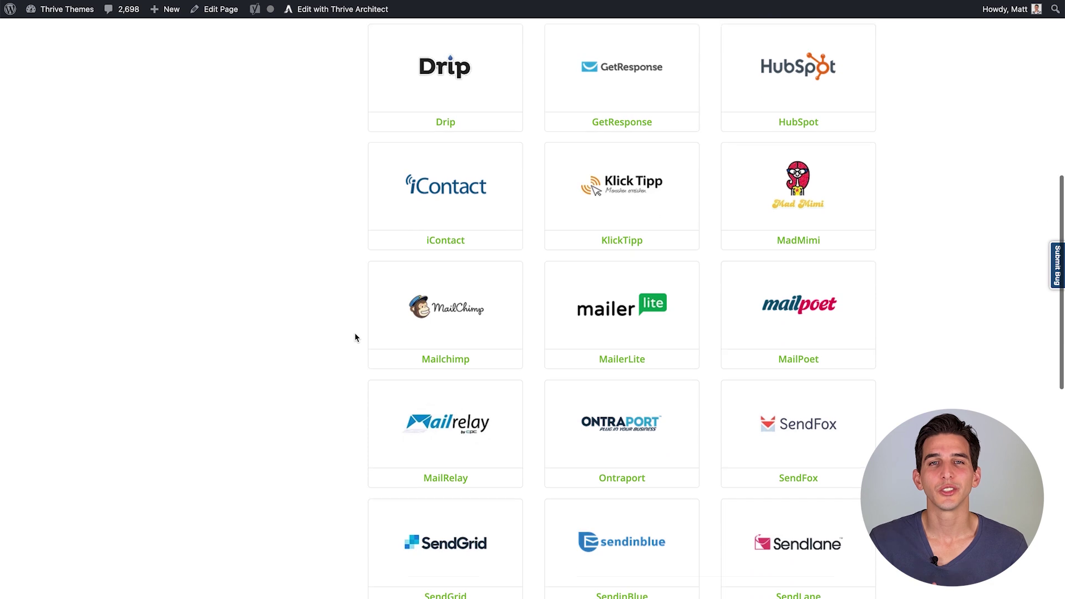
pyautogui.scroll(-4, 355, 336)
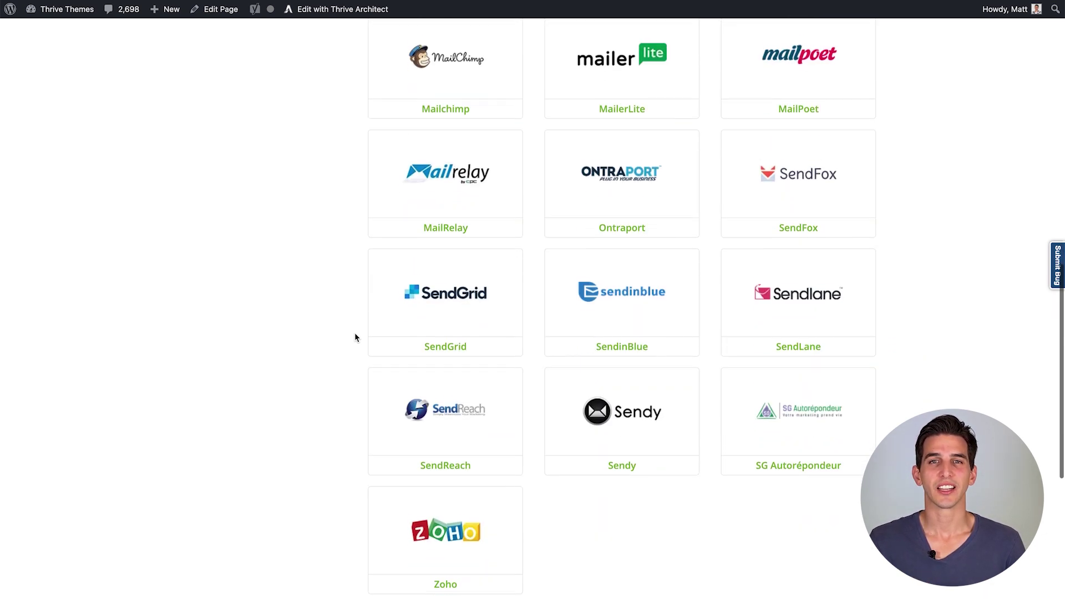
pyautogui.scroll(-3, 355, 336)
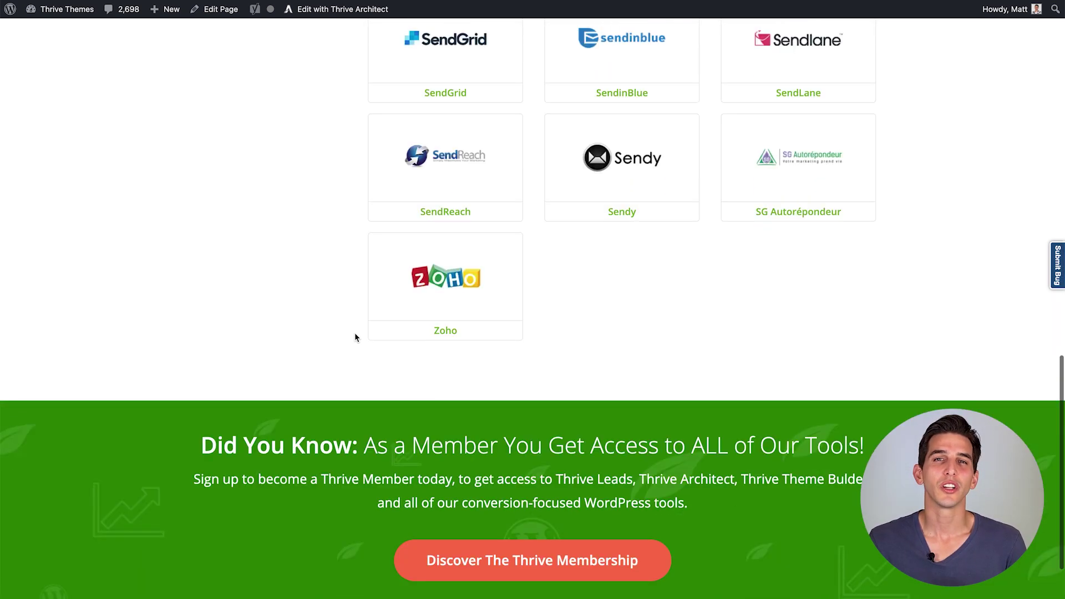
pyautogui.scroll(2, 355, 336)
pyautogui.scroll(2, 355, 336)
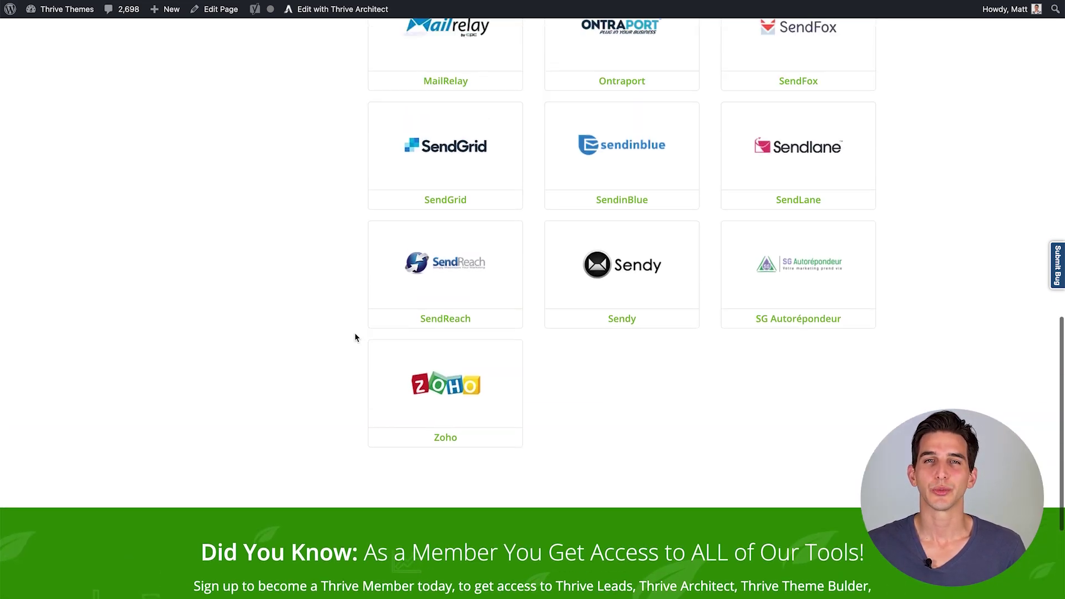